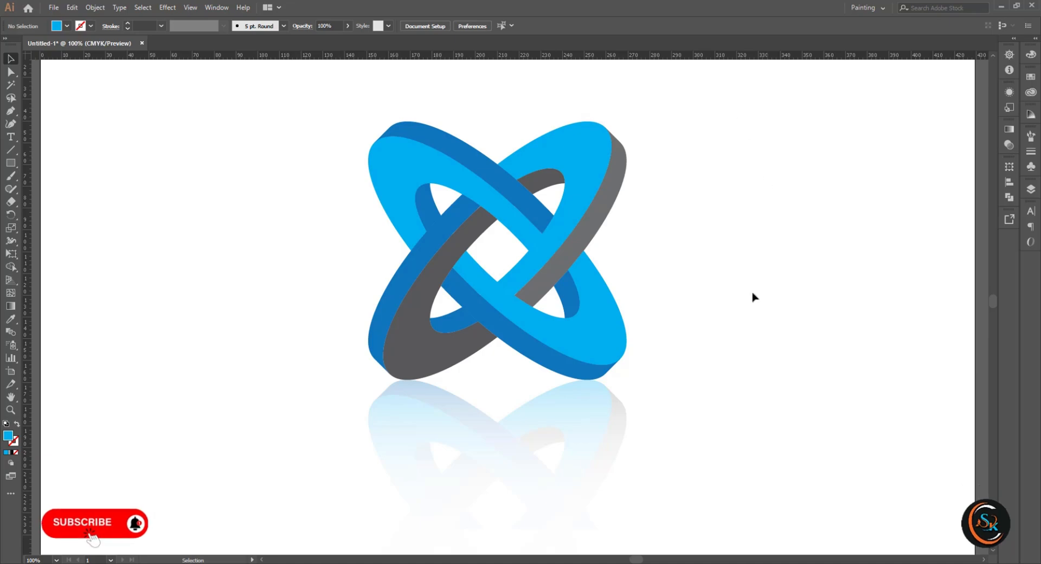
Select the finished interlocking logo together with its reflection and delete everything from the artboard
{"action": "key", "text": "ctrl+a"}
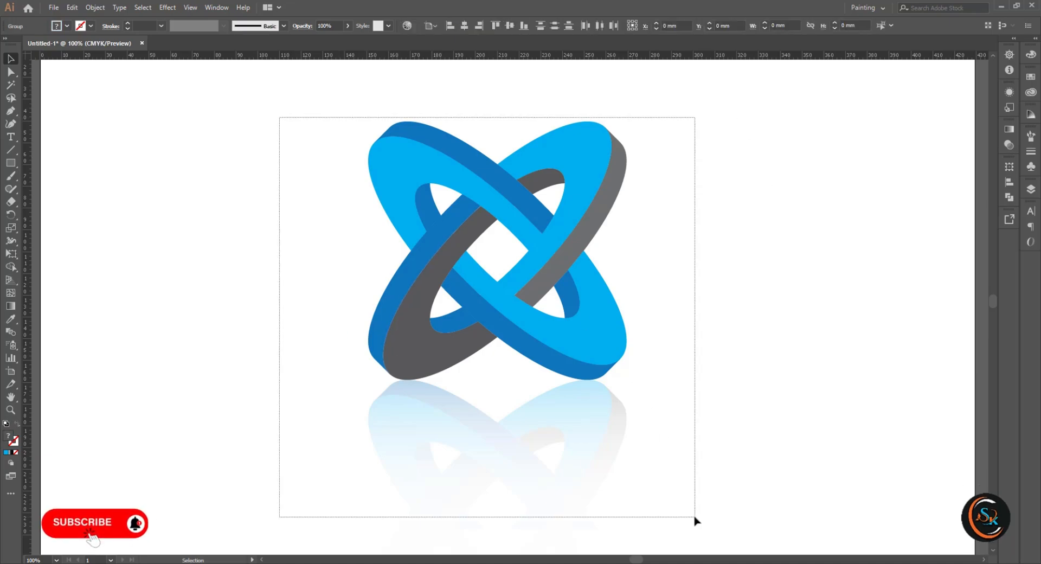
{"action": "key", "text": "ctrl+alt+7"}
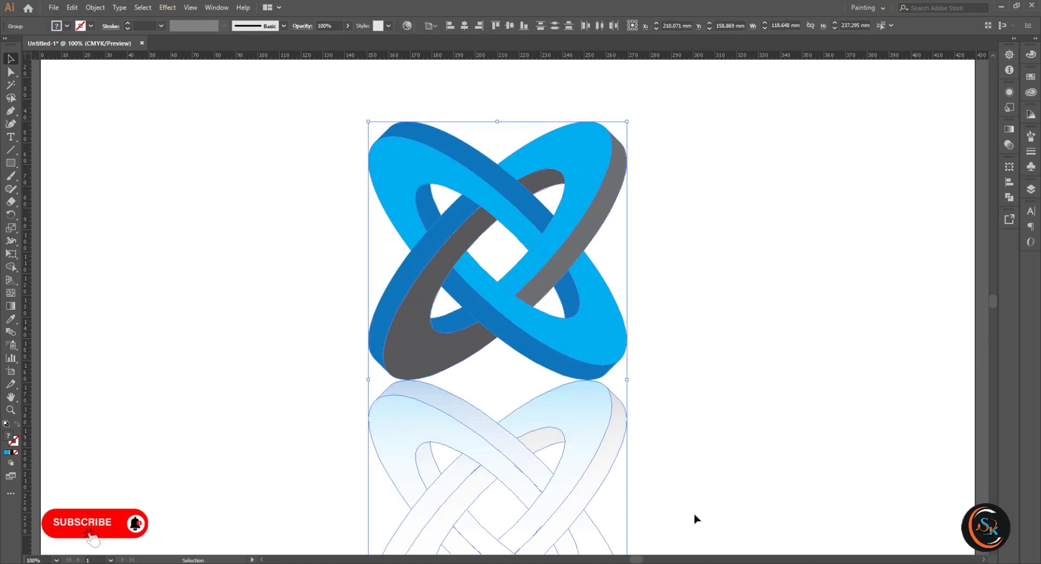
{"action": "left_click", "coordinate": [696, 519]}
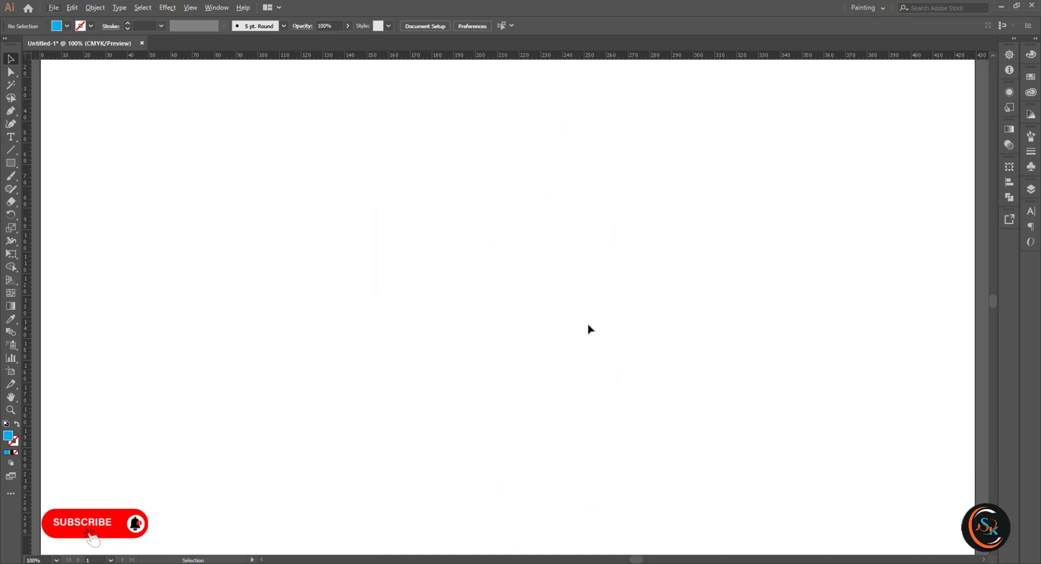
Create an ellipse 50 mm wide and 150 mm high near the middle of the artboard
{"action": "left_click", "coordinate": [10, 163]}
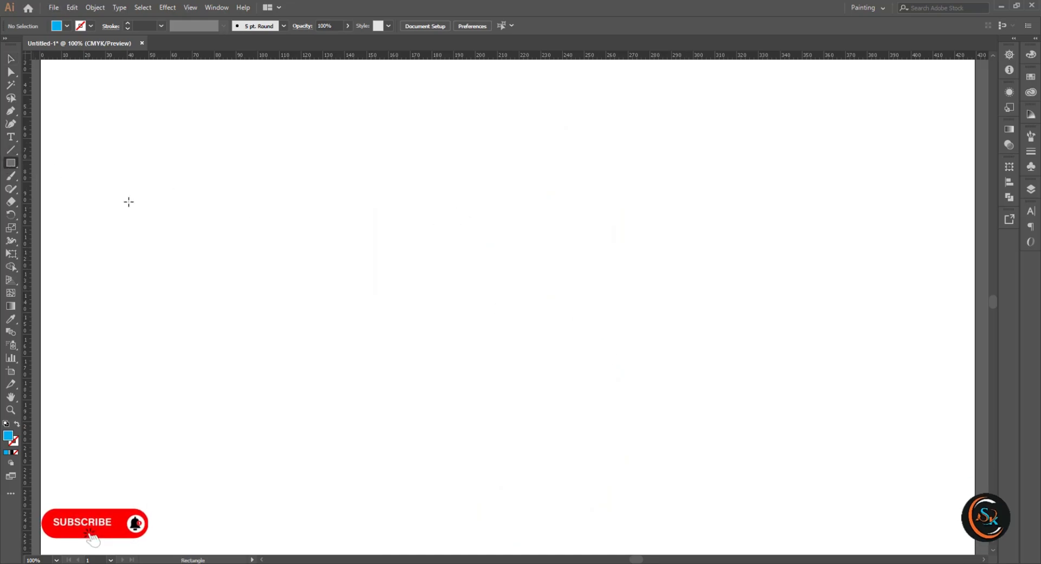
{"action": "left_click", "coordinate": [10, 163]}
{"action": "left_click", "coordinate": [45, 188]}
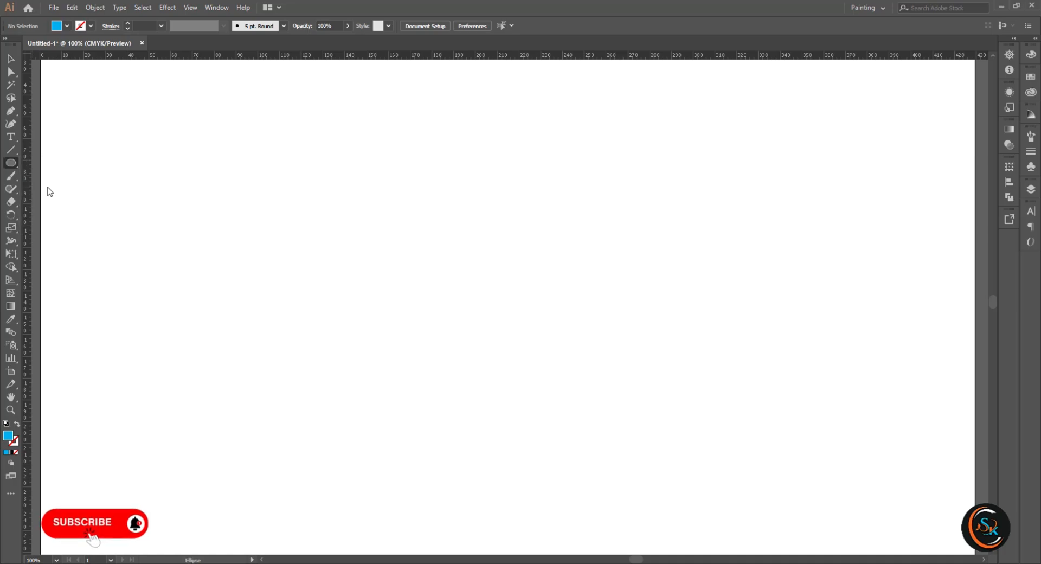
{"action": "left_click", "coordinate": [437, 202]}
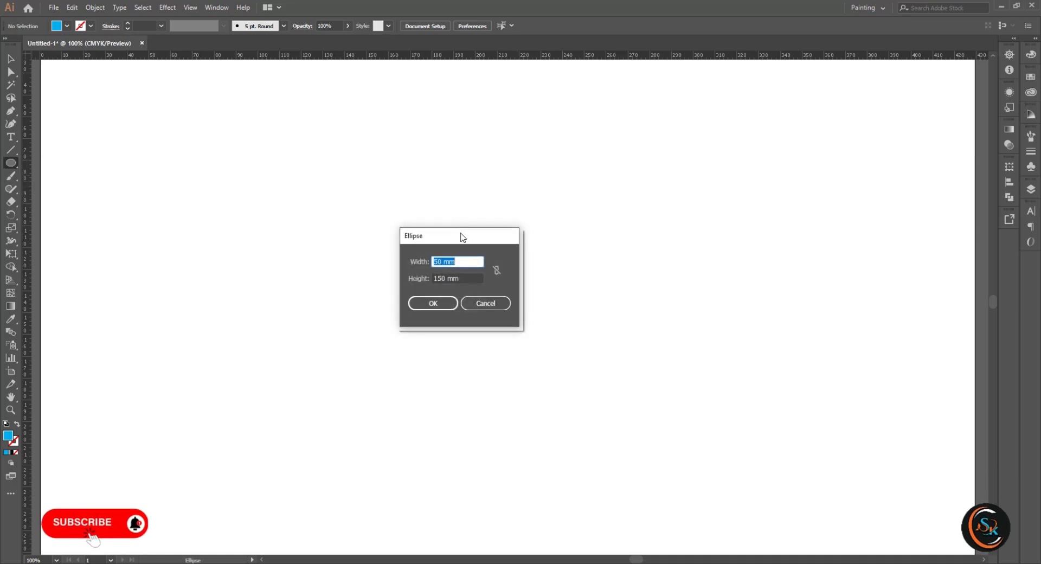
{"action": "left_click_drag", "start_coordinate": [463, 237], "coordinate": [465, 171]}
{"action": "left_click", "coordinate": [439, 195]}
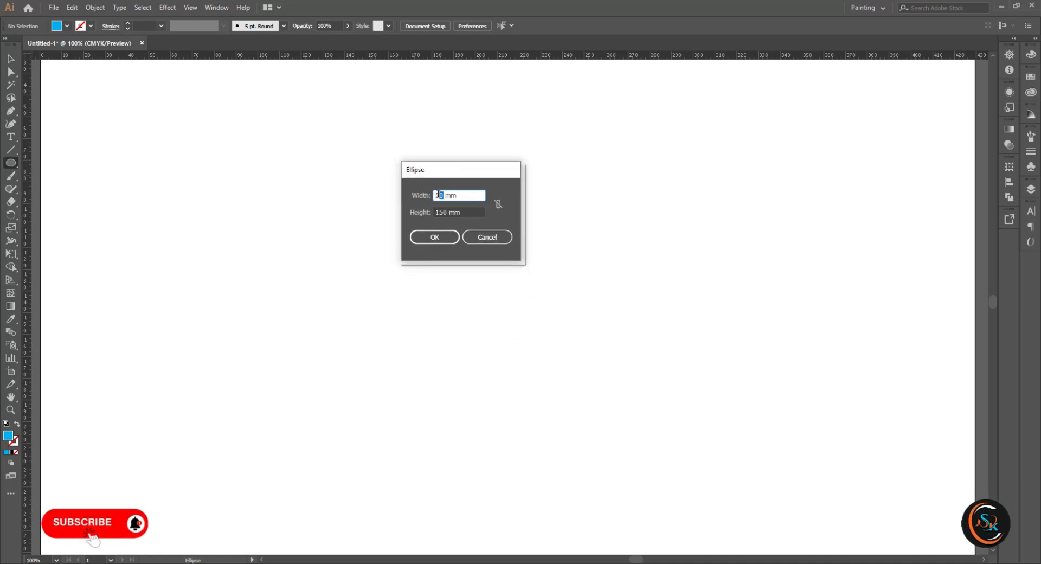
{"action": "double_click", "coordinate": [440, 196]}
{"action": "double_click", "coordinate": [448, 211]}
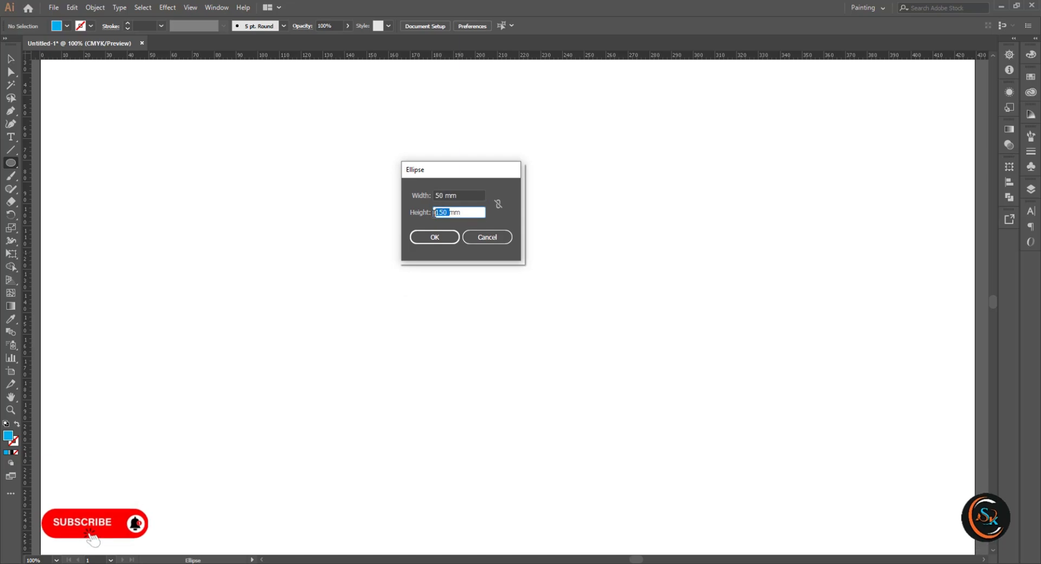
{"action": "left_click", "coordinate": [448, 236]}
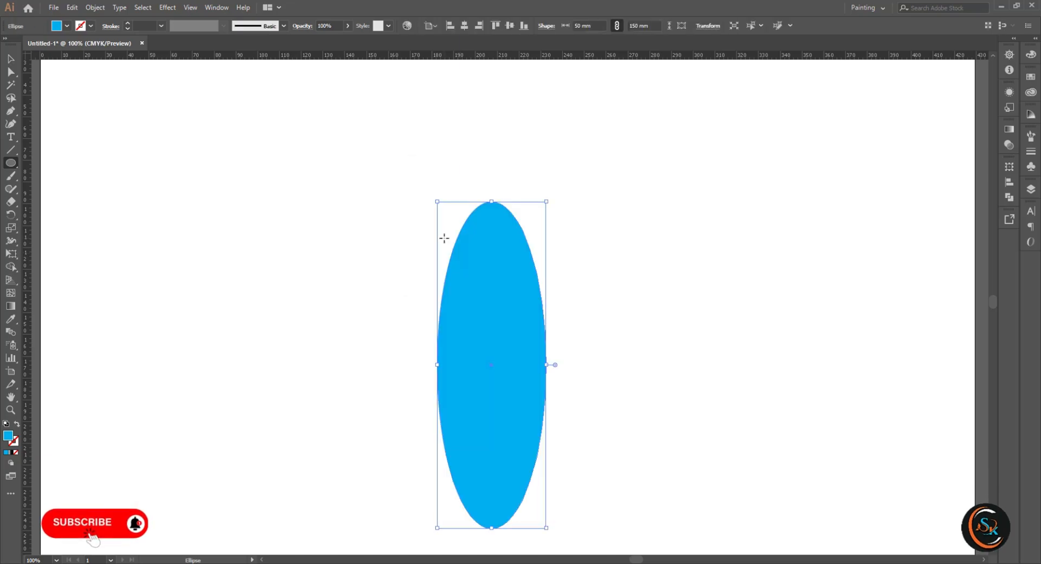
Remove the ellipse's fill and give it a black stroke
{"action": "left_click", "coordinate": [67, 26]}
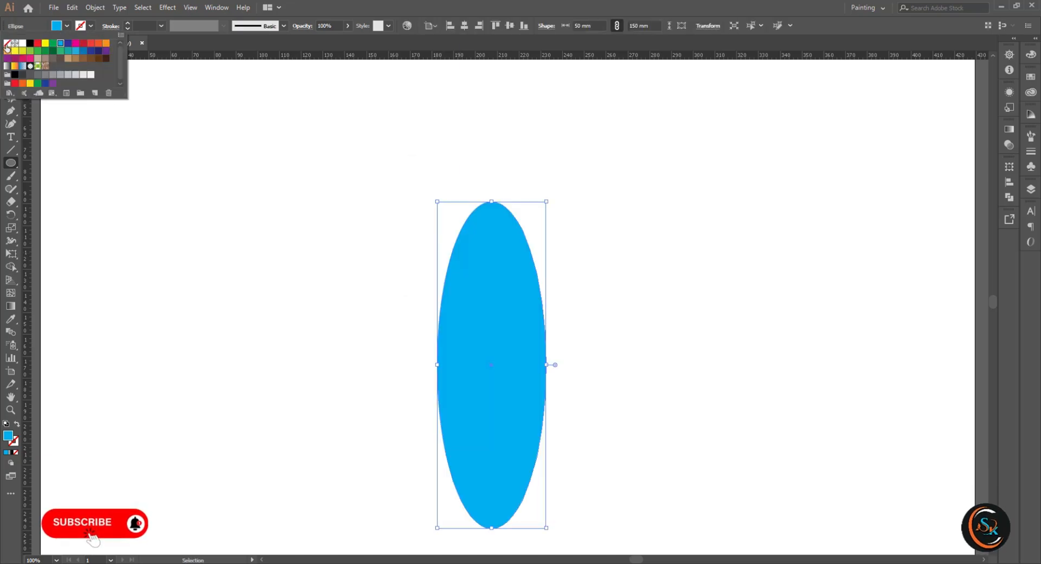
{"action": "left_click", "coordinate": [7, 43]}
{"action": "left_click", "coordinate": [80, 26]}
{"action": "left_click", "coordinate": [80, 26]}
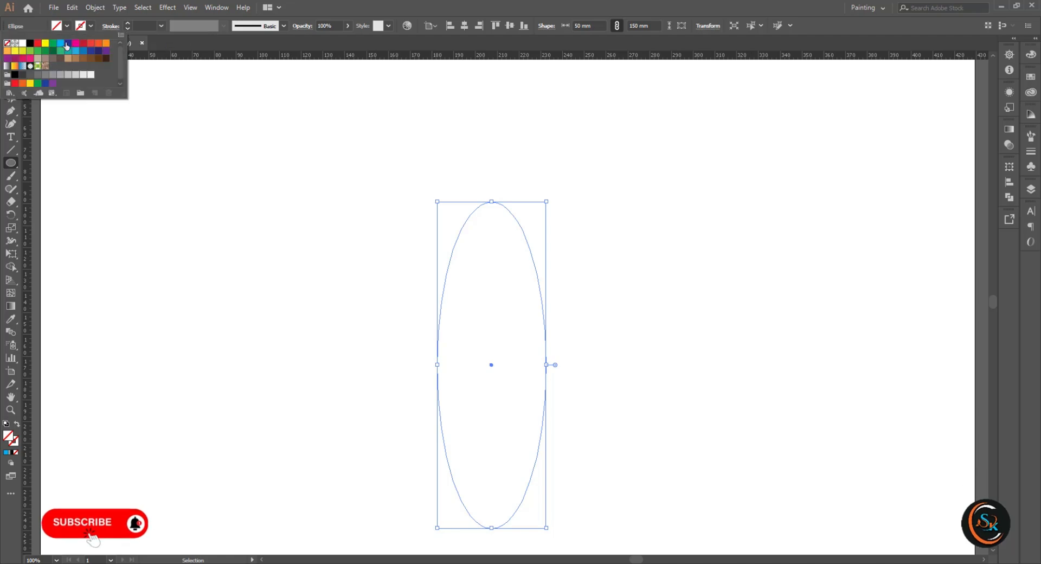
{"action": "left_click", "coordinate": [30, 45]}
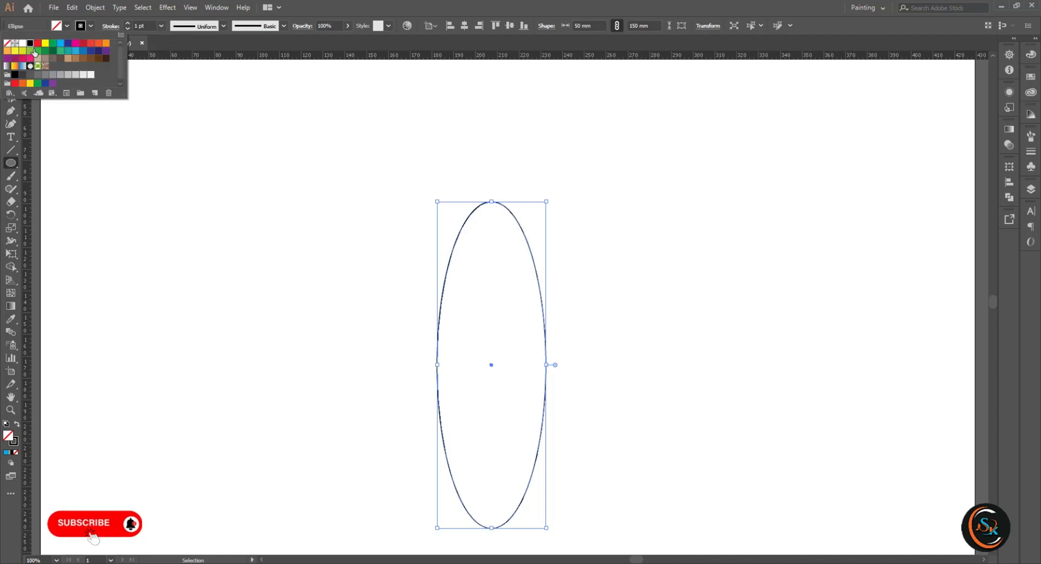
{"action": "left_click", "coordinate": [269, 201]}
Create a second ellipse 30 mm wide and 100 mm high, starting at the centre of the first ellipse
{"action": "scroll", "coordinate": [328, 225], "scroll_direction": "down", "scroll_amount": 1}
{"action": "scroll", "coordinate": [327, 226], "scroll_direction": "down", "scroll_amount": 1}
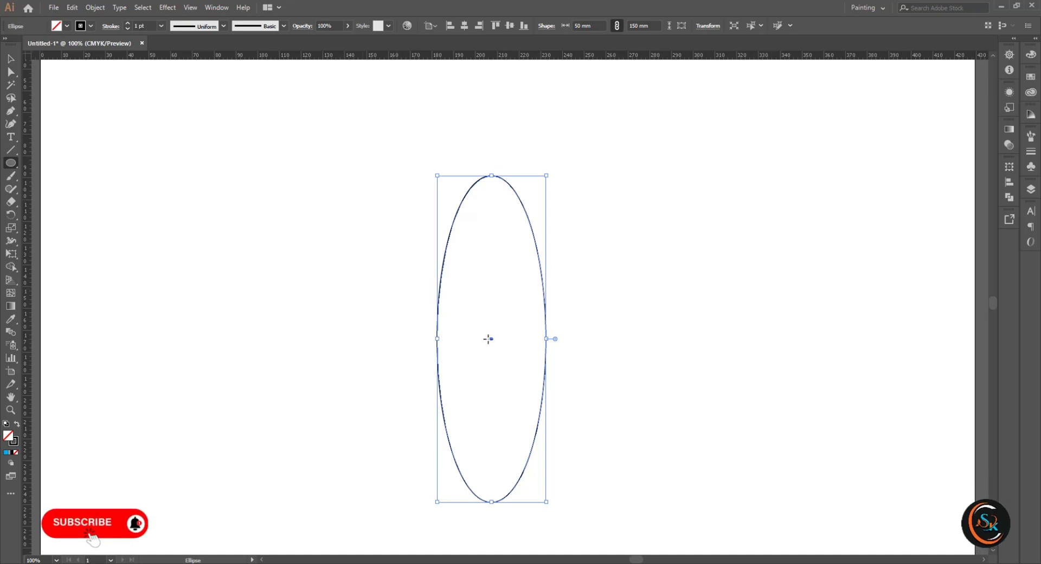
{"action": "left_click", "coordinate": [104, 216]}
{"action": "left_click", "coordinate": [487, 237]}
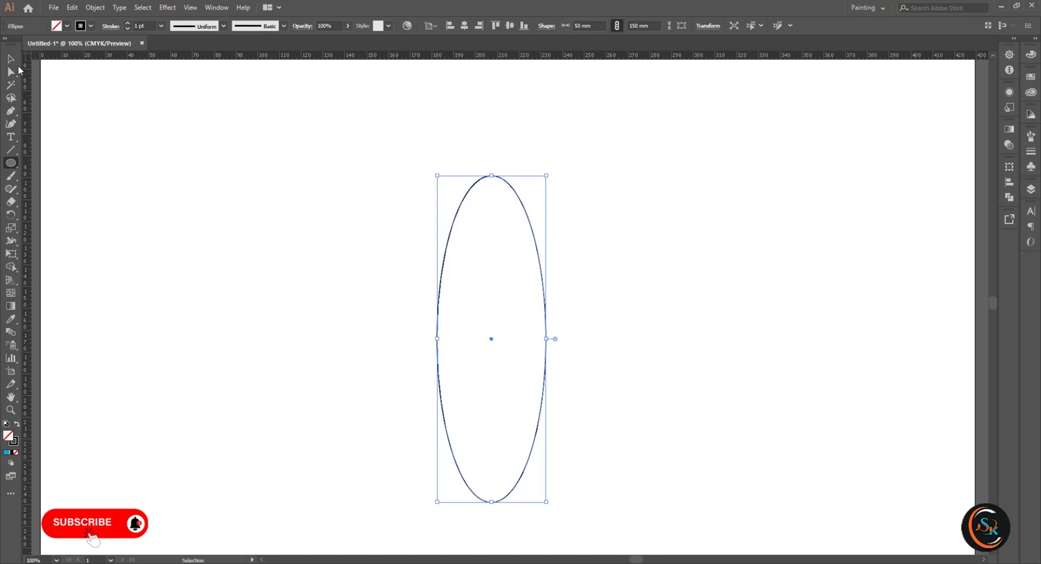
{"action": "left_click", "coordinate": [135, 175]}
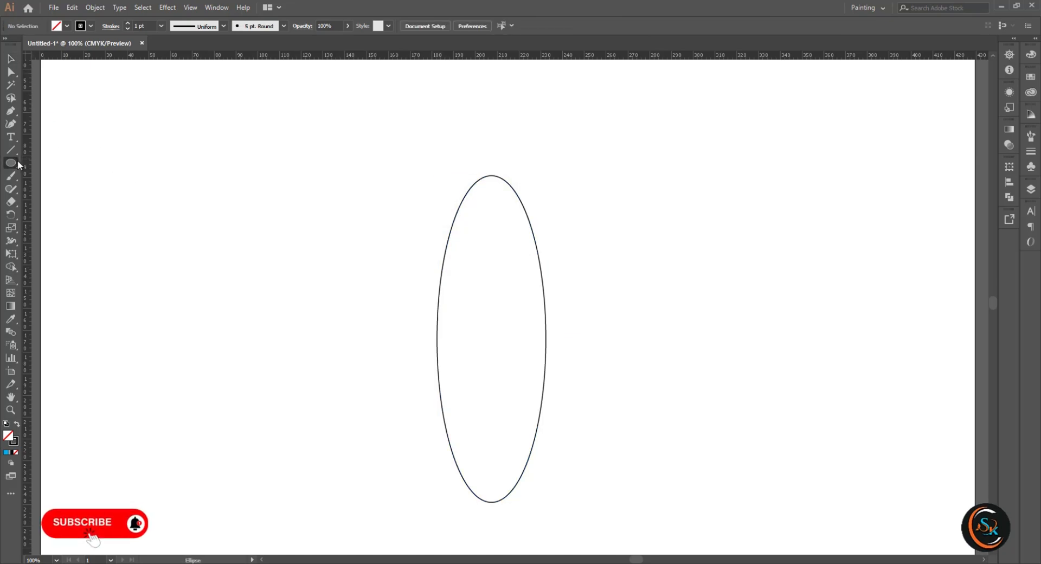
{"action": "left_click", "coordinate": [492, 341]}
{"action": "left_click_drag", "start_coordinate": [445, 195], "coordinate": [428, 195]}
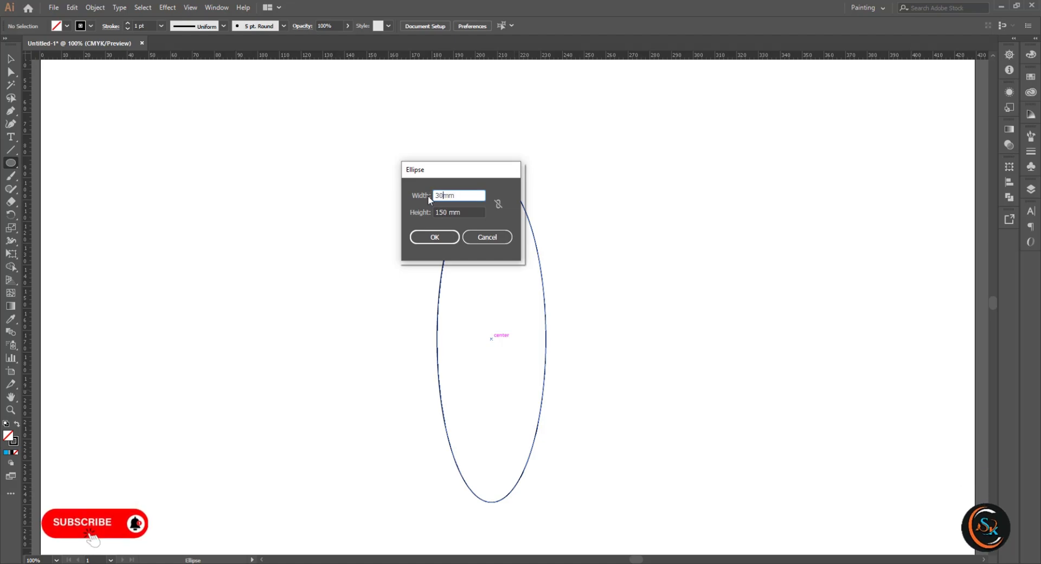
{"action": "left_click_drag", "start_coordinate": [448, 212], "coordinate": [441, 212]}
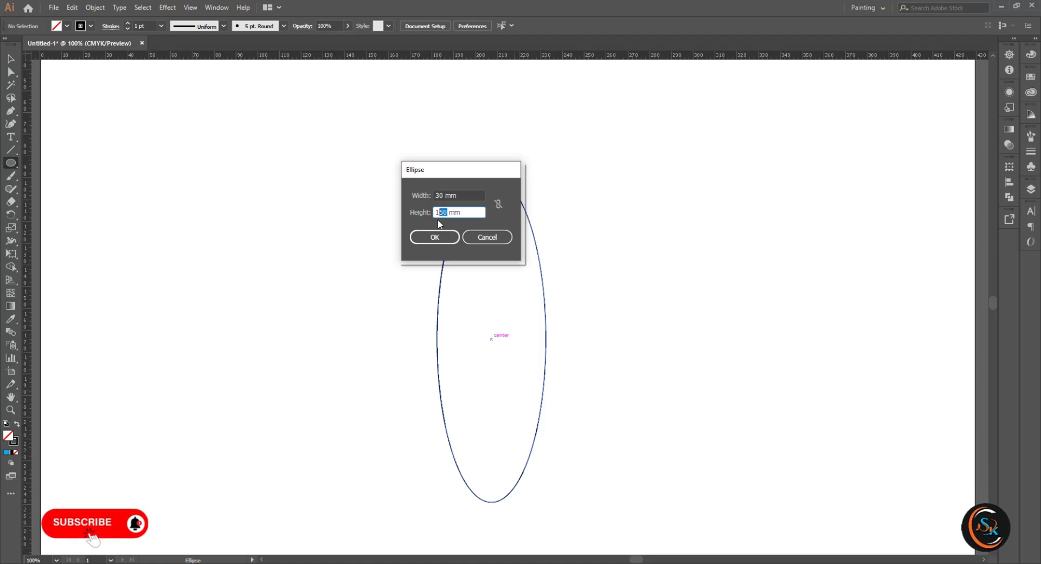
{"action": "type", "text": "00"}
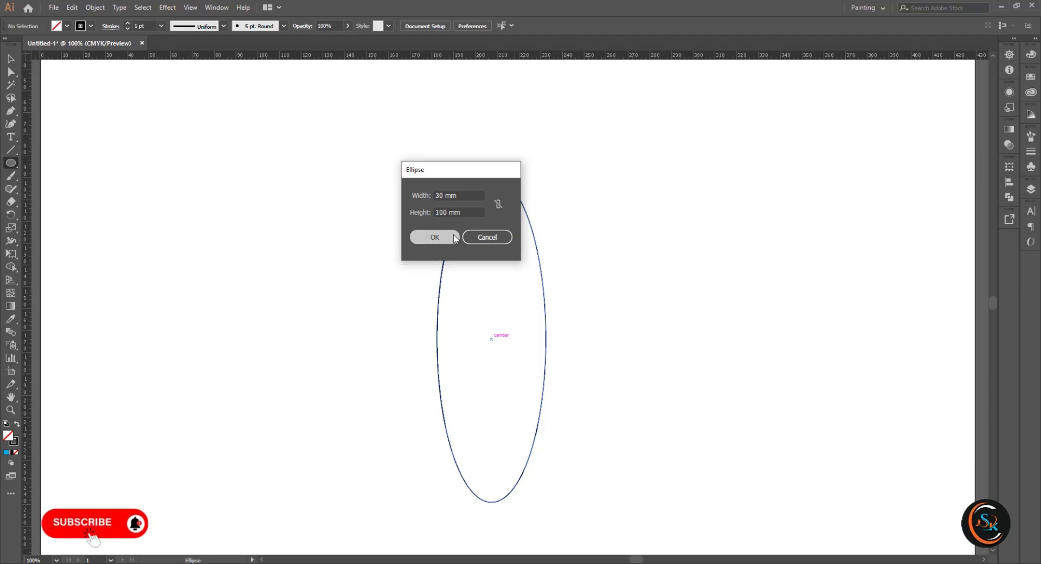
{"action": "left_click", "coordinate": [456, 240]}
Select both ellipses and align their centres horizontally and vertically so that they are concentric
{"action": "left_click", "coordinate": [11, 60]}
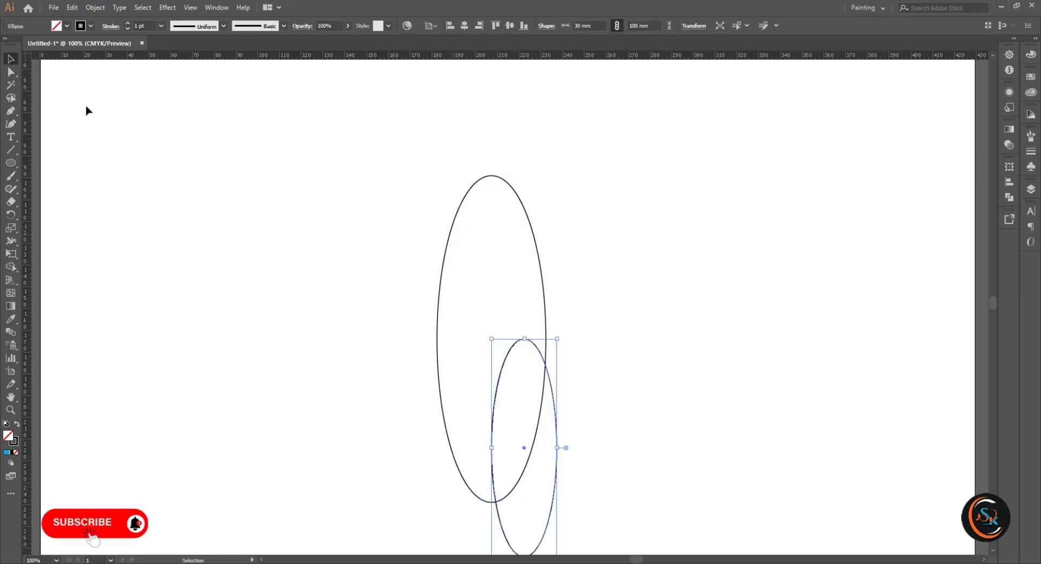
{"action": "left_click_drag", "start_coordinate": [416, 230], "coordinate": [597, 424]}
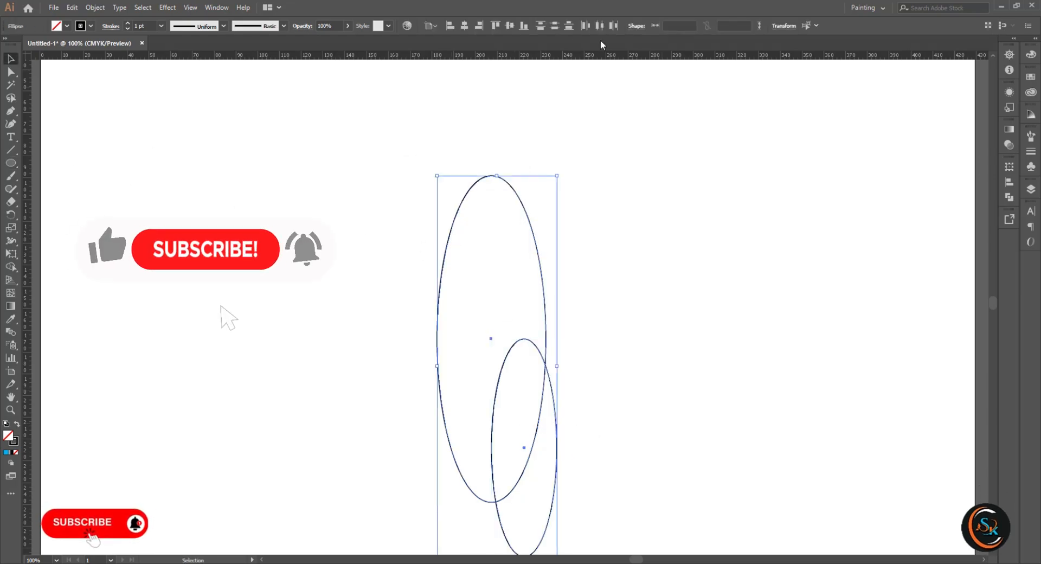
{"action": "left_click", "coordinate": [464, 26]}
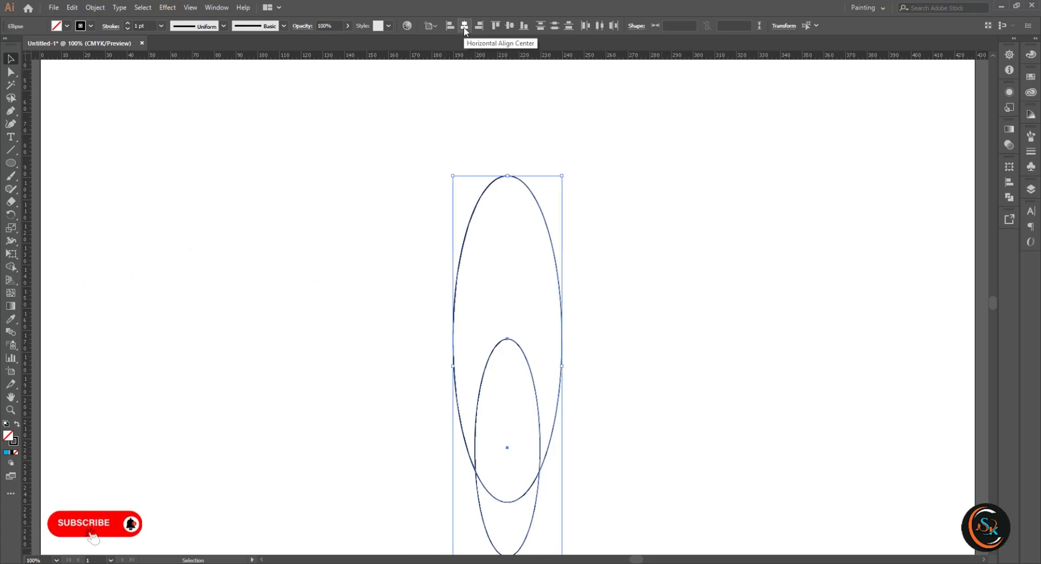
{"action": "left_click", "coordinate": [508, 26]}
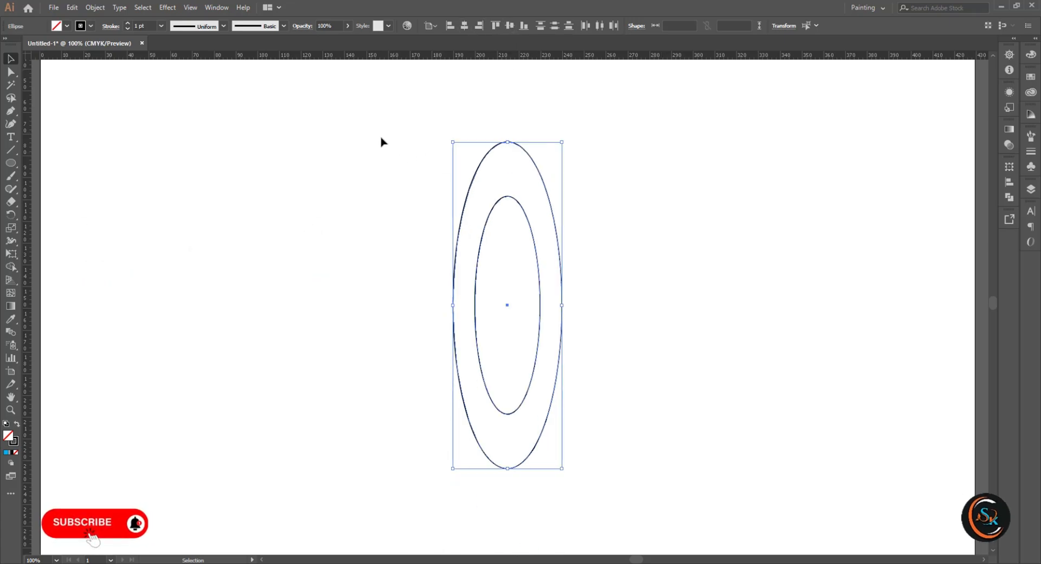
Duplicate the two concentric ellipses about 10 mm to the right of the originals
{"action": "left_click", "coordinate": [480, 256]}
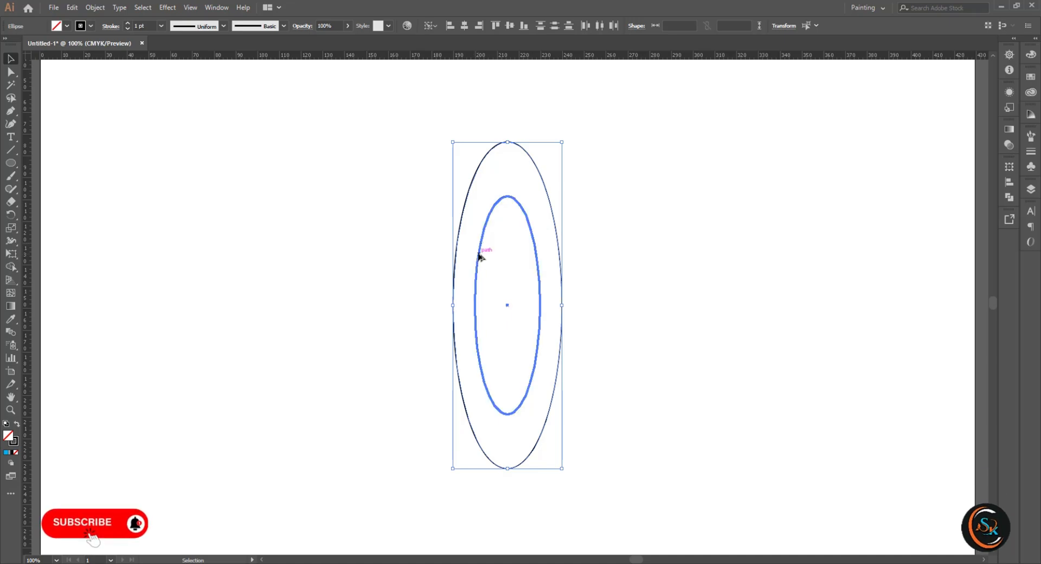
{"action": "mouse_move", "coordinate": [479, 256]}
{"action": "left_mouse_down"}
{"action": "mouse_move", "coordinate": [509, 256]}
{"action": "mouse_move", "coordinate": [500, 258]}
{"action": "left_mouse_up"}
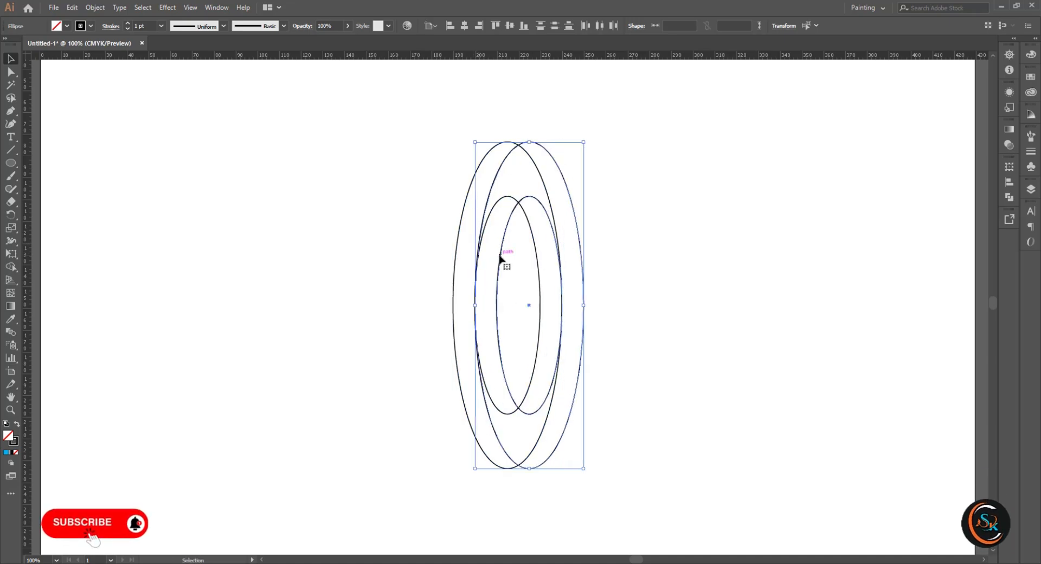
{"action": "left_click_drag", "start_coordinate": [400, 163], "coordinate": [691, 402]}
Draw 10 mm horizontal line segments joining the top anchors and the bottom anchors of the two outer ellipses
{"action": "left_click", "coordinate": [45, 204]}
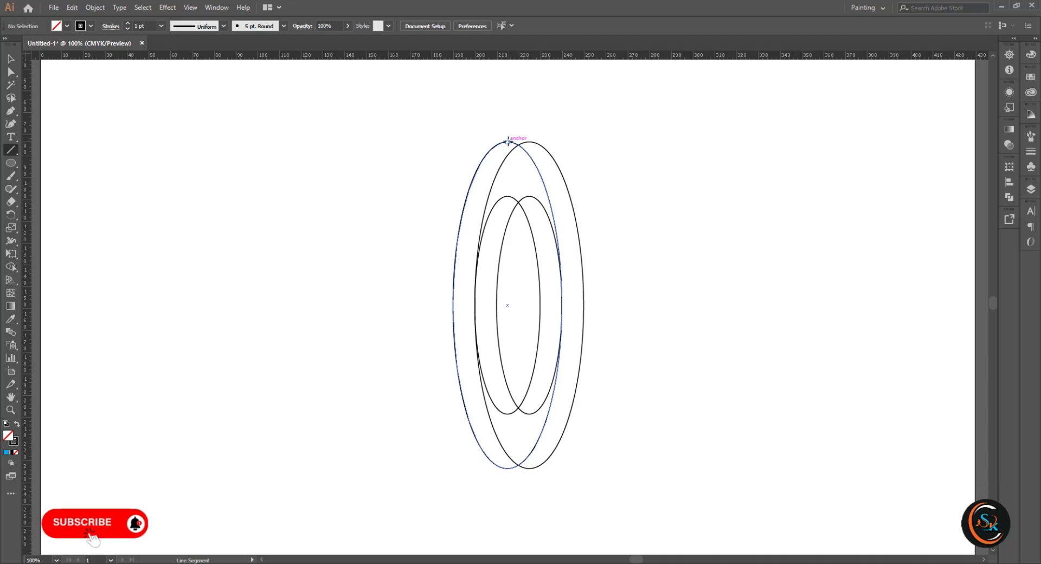
{"action": "left_click_drag", "start_coordinate": [508, 141], "coordinate": [529, 141]}
{"action": "scroll", "coordinate": [494, 346], "scroll_direction": "down", "scroll_amount": 3}
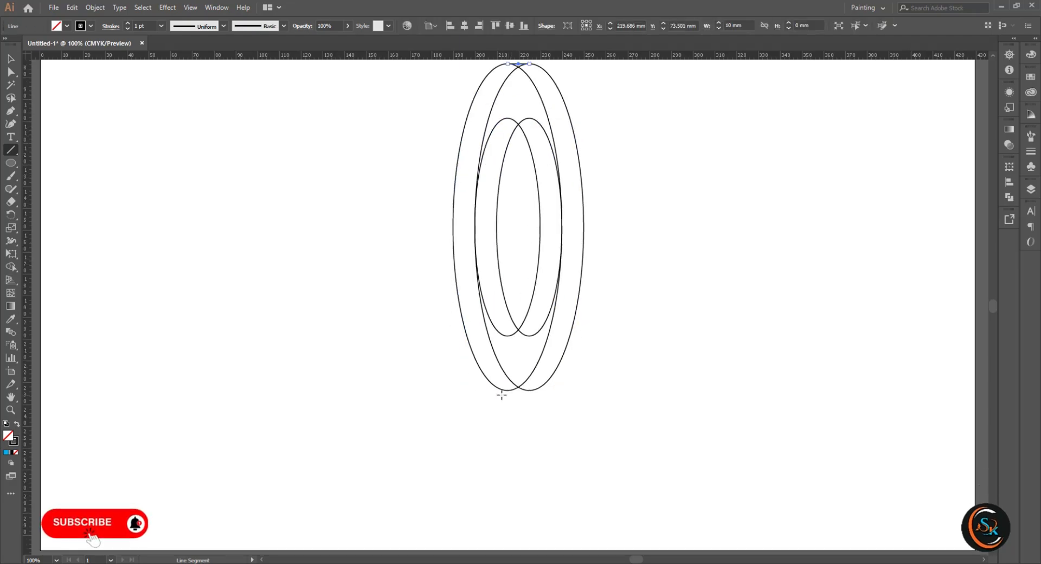
{"action": "left_click_drag", "start_coordinate": [507, 390], "coordinate": [525, 391]}
{"action": "key", "text": "v"}
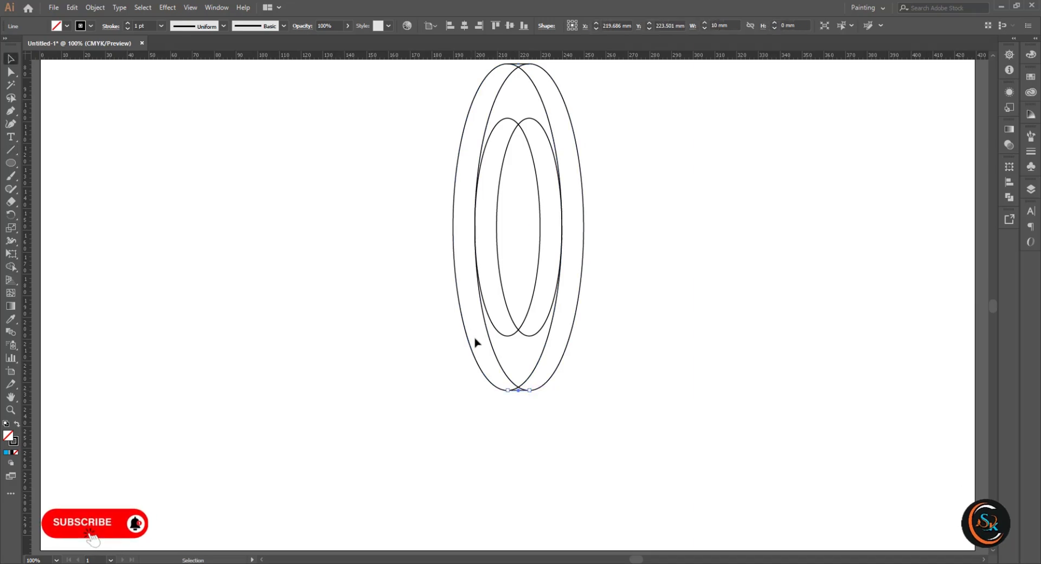
Group all the ellipses and connecting lines and rotate the group about 45° counterclockwise
{"action": "scroll", "coordinate": [476, 344], "scroll_direction": "up", "scroll_amount": 2}
{"action": "left_click_drag", "start_coordinate": [610, 477], "coordinate": [607, 472]}
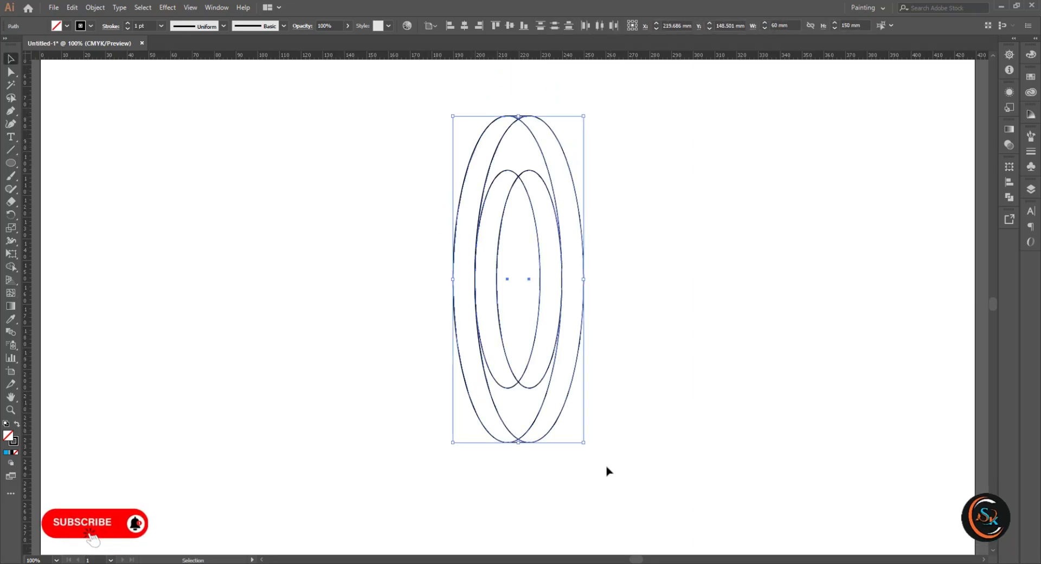
{"action": "right_click", "coordinate": [557, 337]}
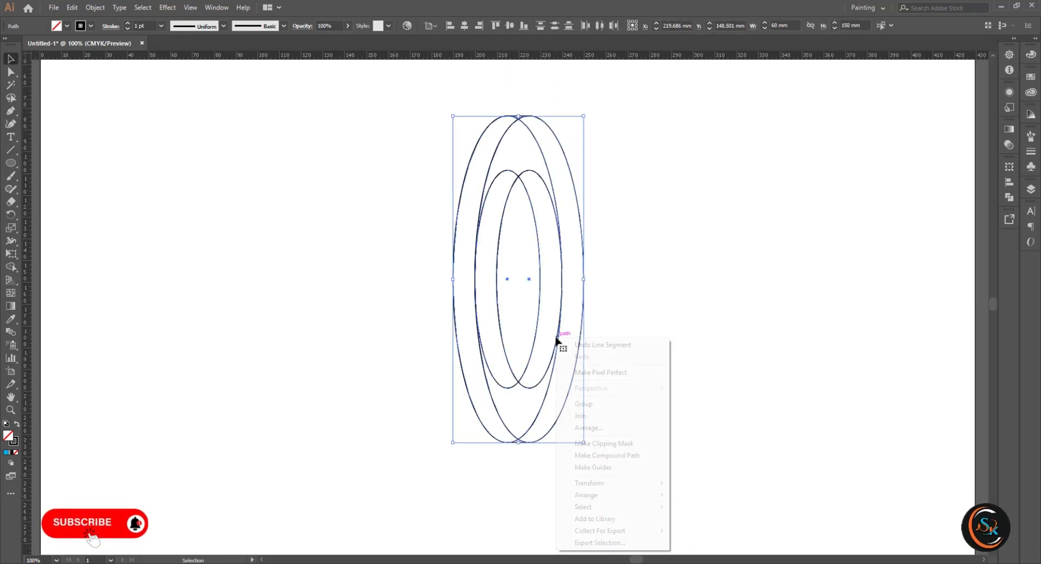
{"action": "left_click", "coordinate": [580, 404]}
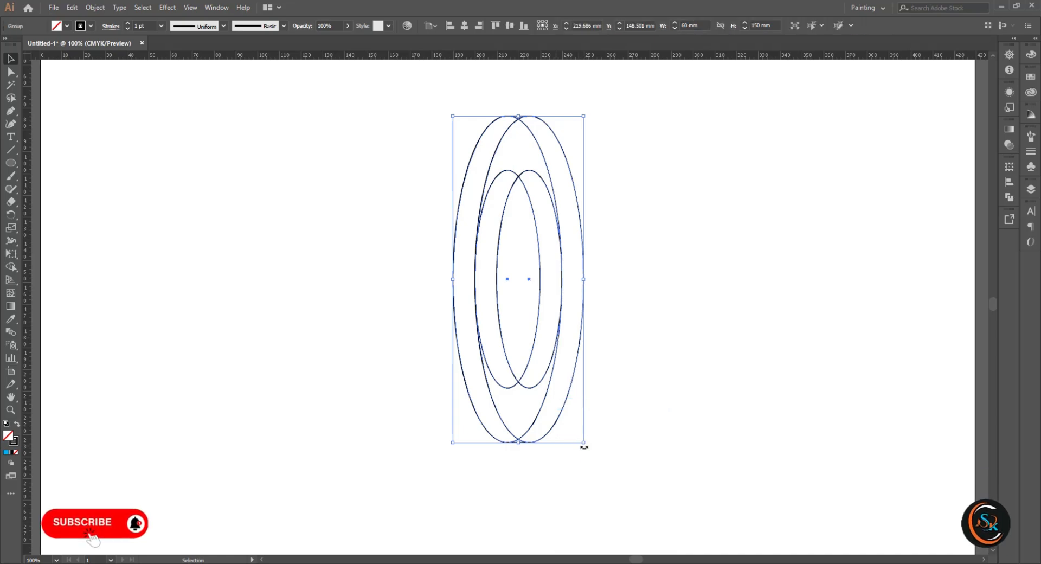
{"action": "left_click_drag", "start_coordinate": [585, 447], "coordinate": [691, 356]}
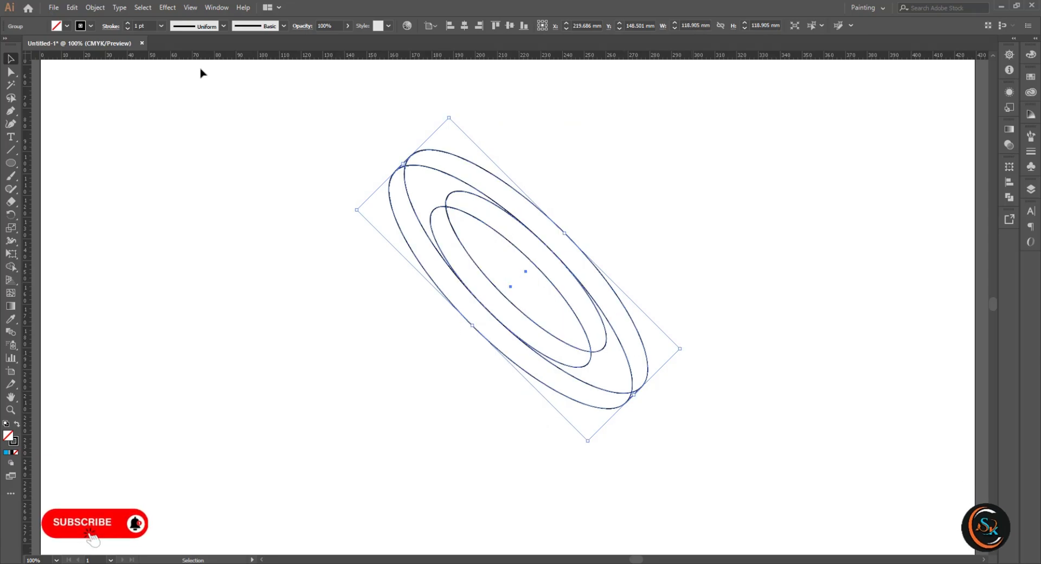
Copy the tilted ring group, paste it in front, and rotate the copy about 90° to form an X
{"action": "left_click", "coordinate": [72, 9]}
{"action": "left_click", "coordinate": [88, 60]}
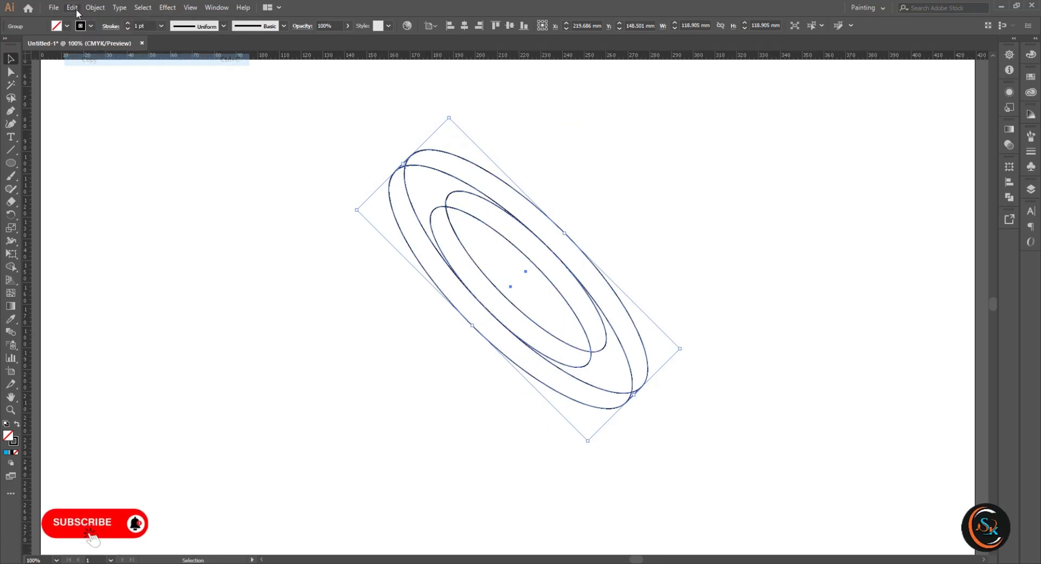
{"action": "left_click", "coordinate": [73, 8]}
{"action": "left_click", "coordinate": [111, 86]}
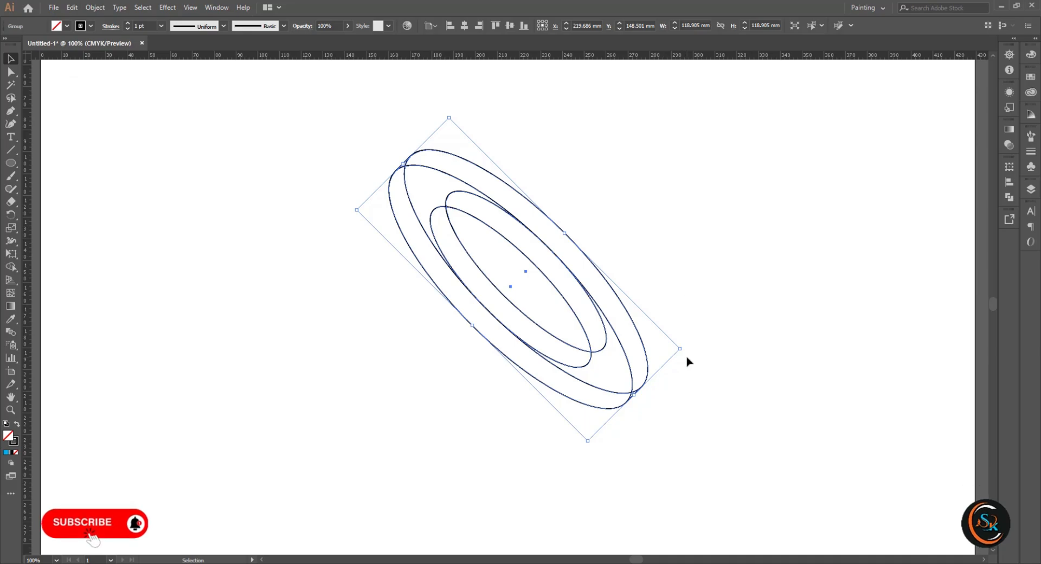
{"action": "left_click_drag", "start_coordinate": [688, 350], "coordinate": [482, 417]}
Select both crossed ring groups and remove the stroke from all their ellipses and connecting lines
{"action": "left_click_drag", "start_coordinate": [360, 141], "coordinate": [709, 490]}
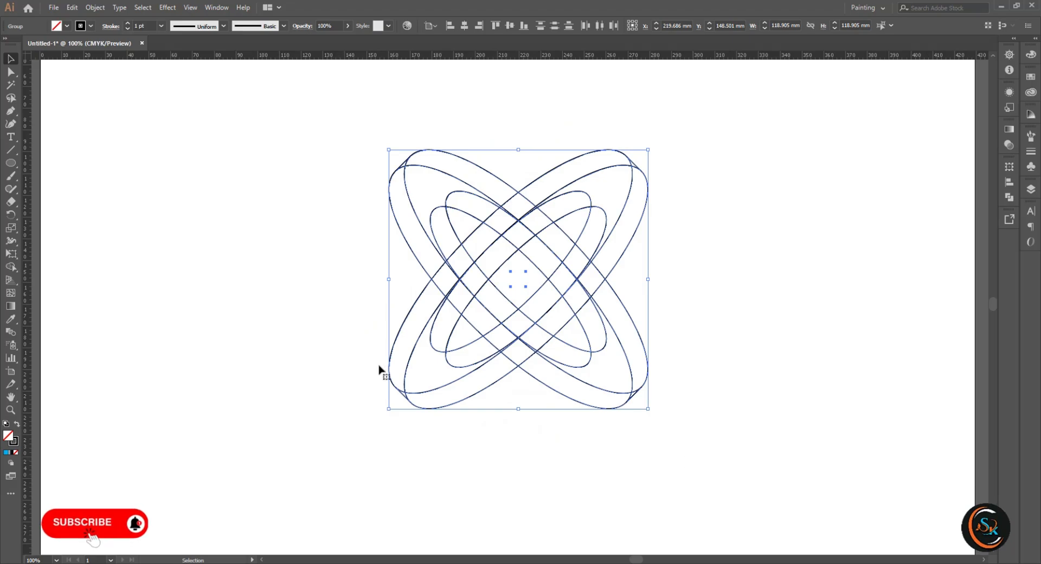
{"action": "left_click", "coordinate": [67, 26]}
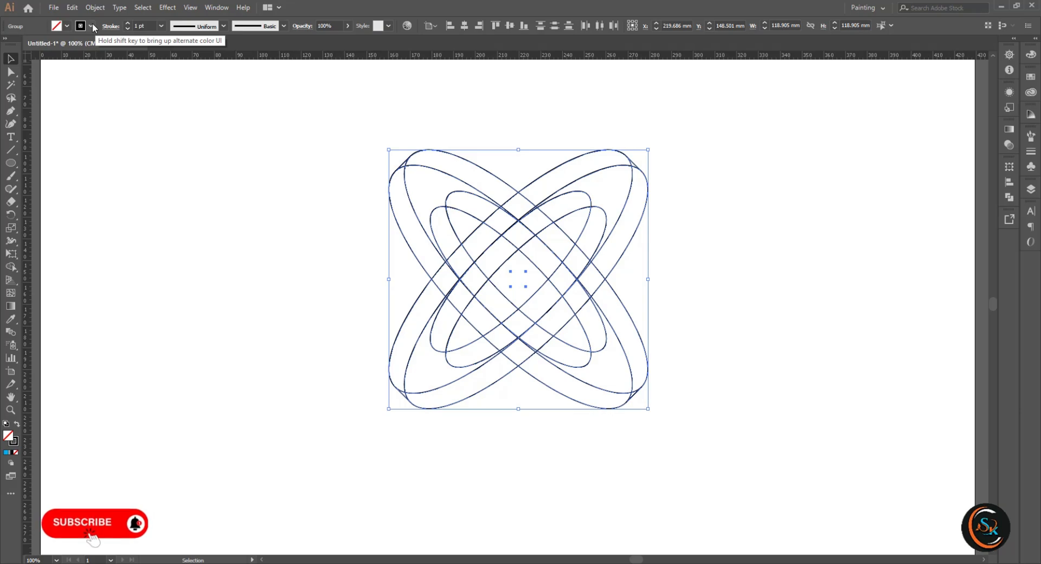
{"action": "left_click", "coordinate": [92, 26]}
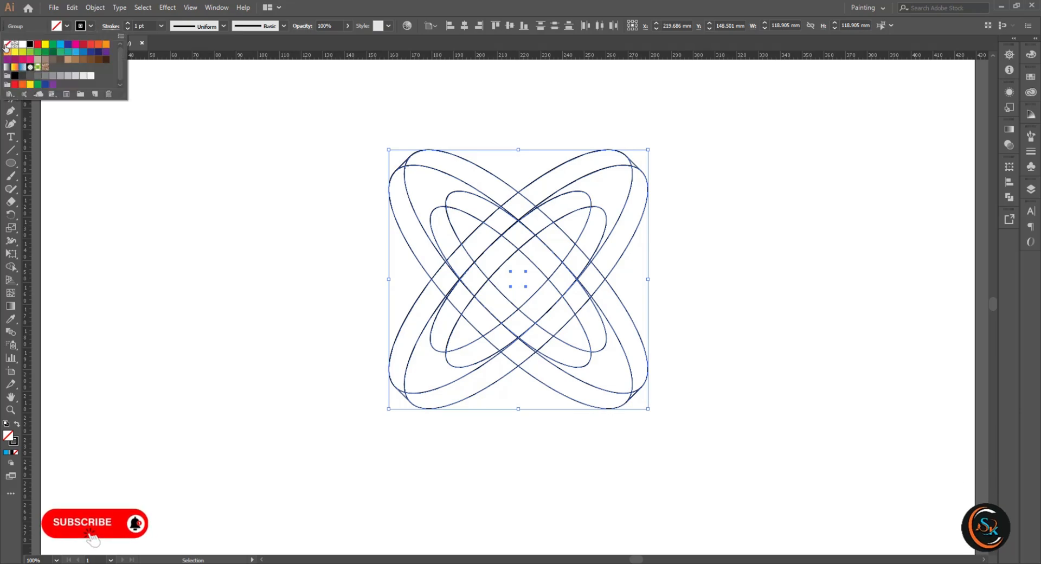
{"action": "left_click", "coordinate": [6, 45]}
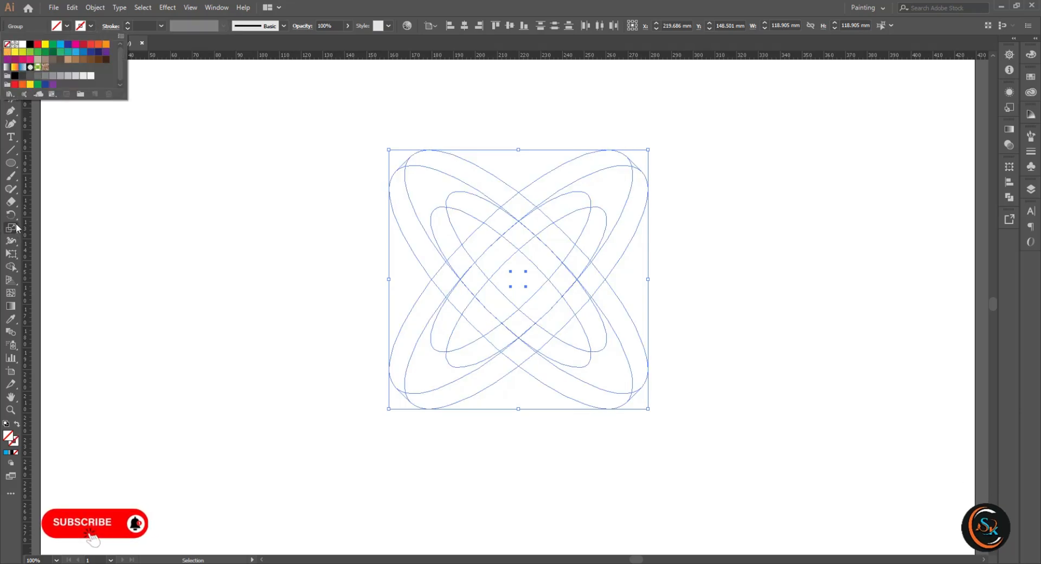
With the Shape Builder and a CMYK Cyan fill, merge the front-face regions of the upper-right ring arm into one shape
{"action": "left_click", "coordinate": [12, 270]}
{"action": "left_click", "coordinate": [13, 268]}
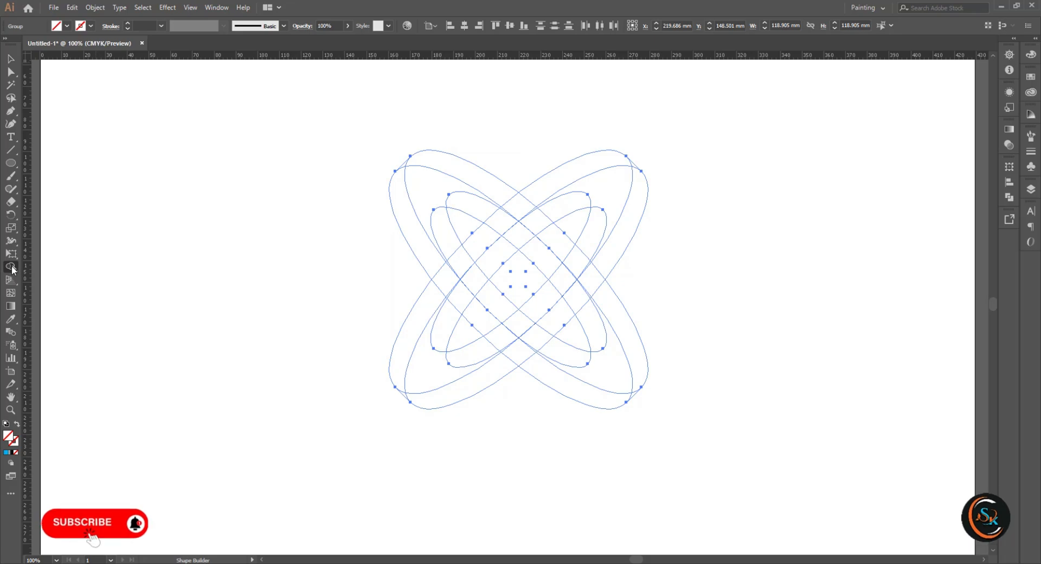
{"action": "left_click", "coordinate": [67, 26]}
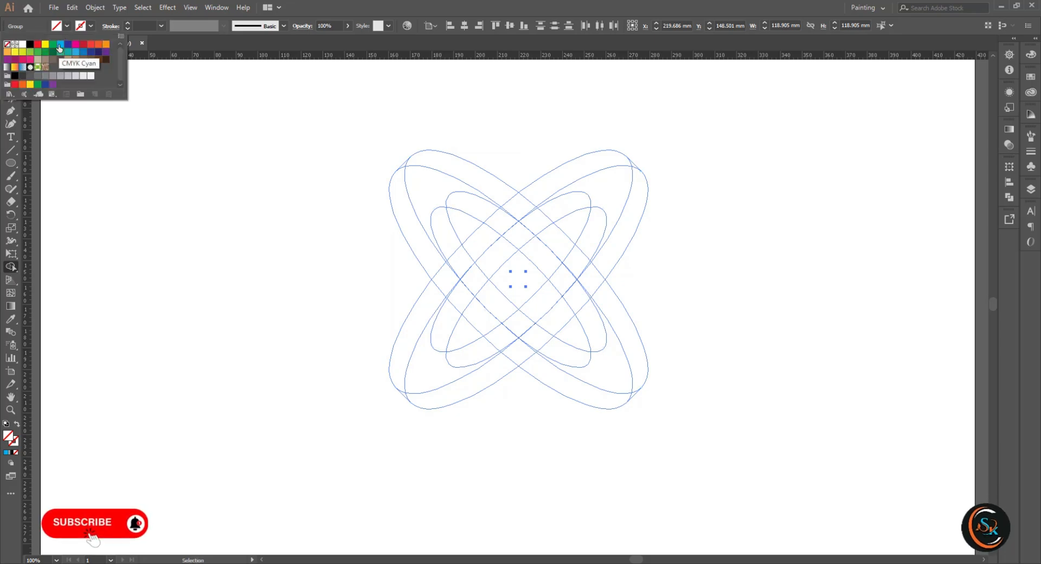
{"action": "left_click", "coordinate": [60, 46]}
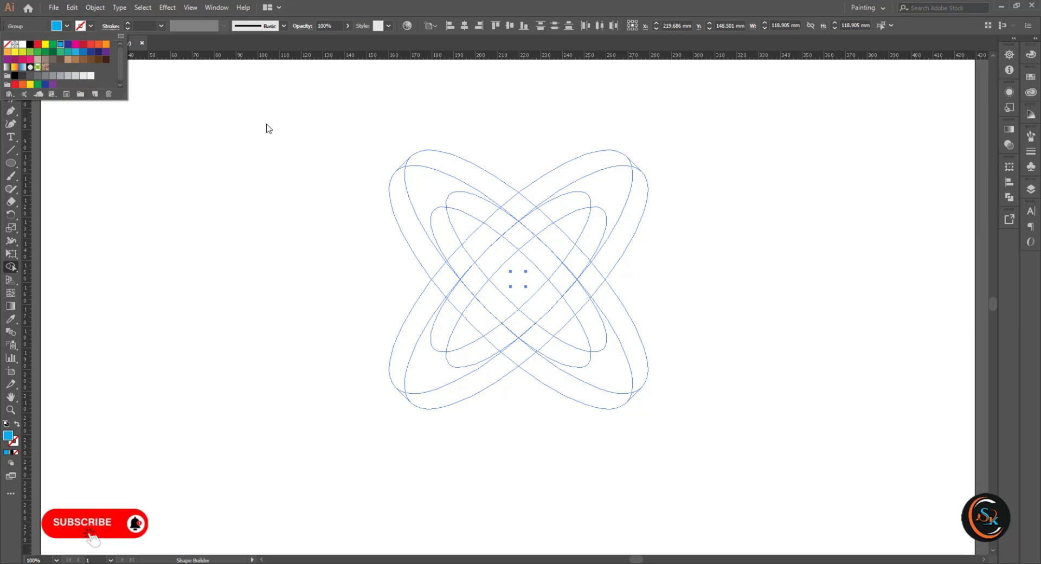
{"action": "left_click", "coordinate": [486, 185]}
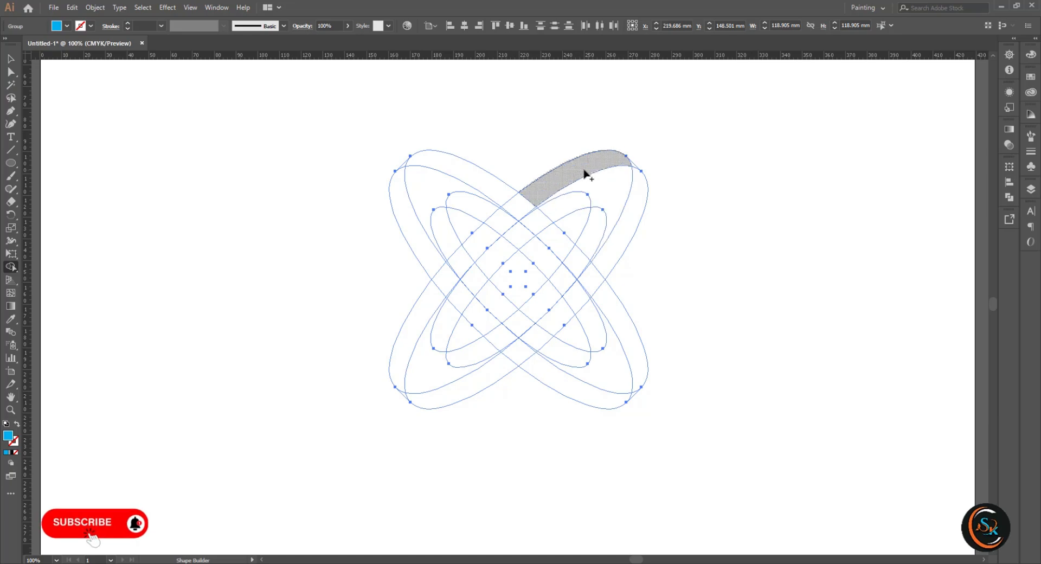
{"action": "left_click_drag", "start_coordinate": [595, 166], "coordinate": [596, 220]}
{"action": "mouse_move", "coordinate": [582, 253]}
{"action": "left_mouse_down"}
{"action": "mouse_move", "coordinate": [564, 279]}
{"action": "mouse_move", "coordinate": [581, 274]}
{"action": "mouse_move", "coordinate": [575, 304]}
{"action": "left_mouse_up"}
{"action": "scroll", "coordinate": [578, 278], "scroll_direction": "up", "scroll_amount": 4}
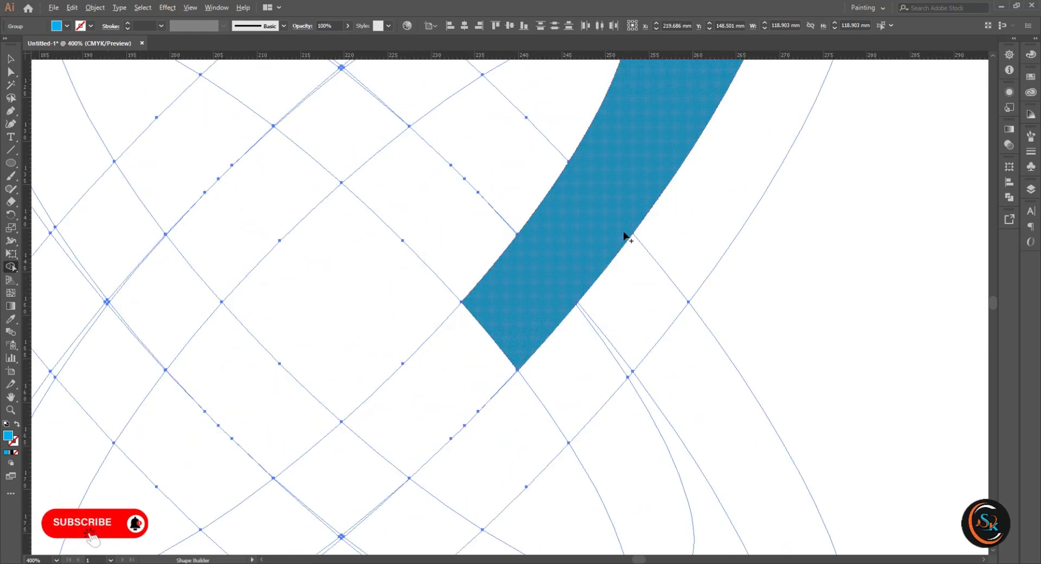
Extend the cyan front face down across the crossing with the other ring to just below the central diamond
{"action": "scroll", "coordinate": [625, 237], "scroll_direction": "down", "scroll_amount": 1}
{"action": "scroll", "coordinate": [625, 237], "scroll_direction": "down", "scroll_amount": 1}
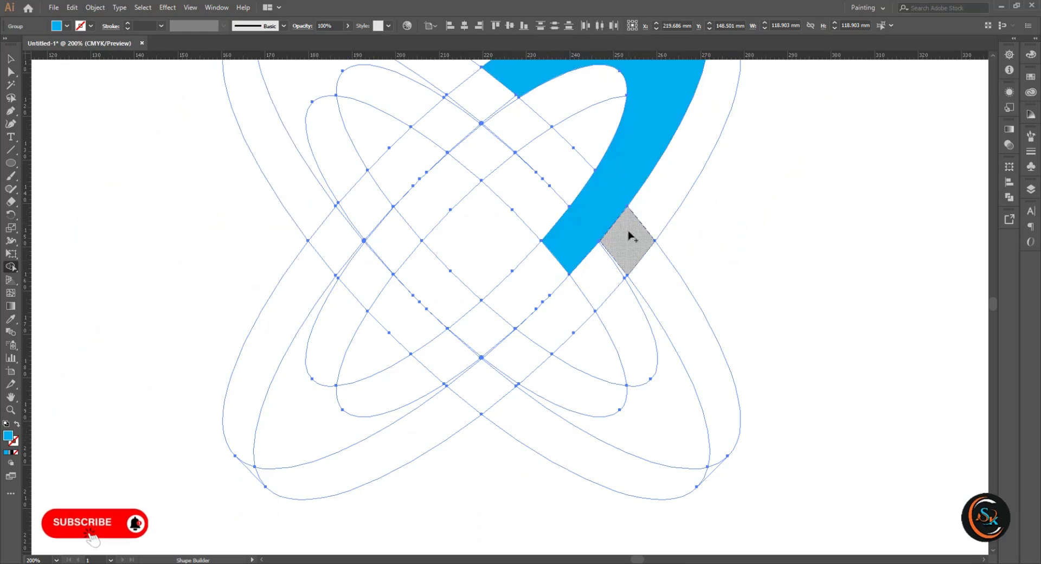
{"action": "scroll", "coordinate": [623, 232], "scroll_direction": "down", "scroll_amount": 1}
{"action": "left_click_drag", "start_coordinate": [572, 250], "coordinate": [559, 277]}
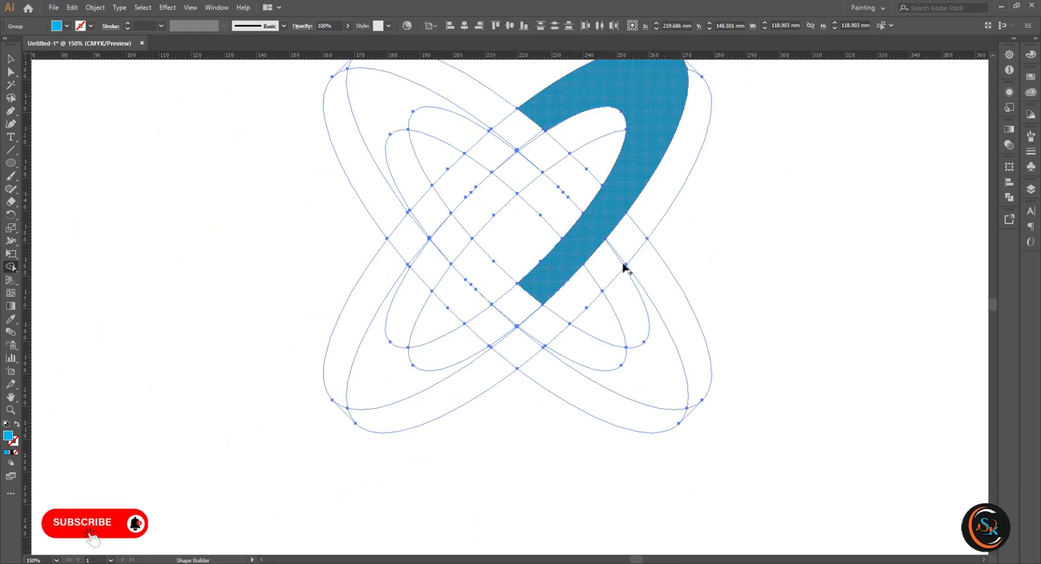
{"action": "scroll", "coordinate": [632, 267], "scroll_direction": "up", "scroll_amount": 3}
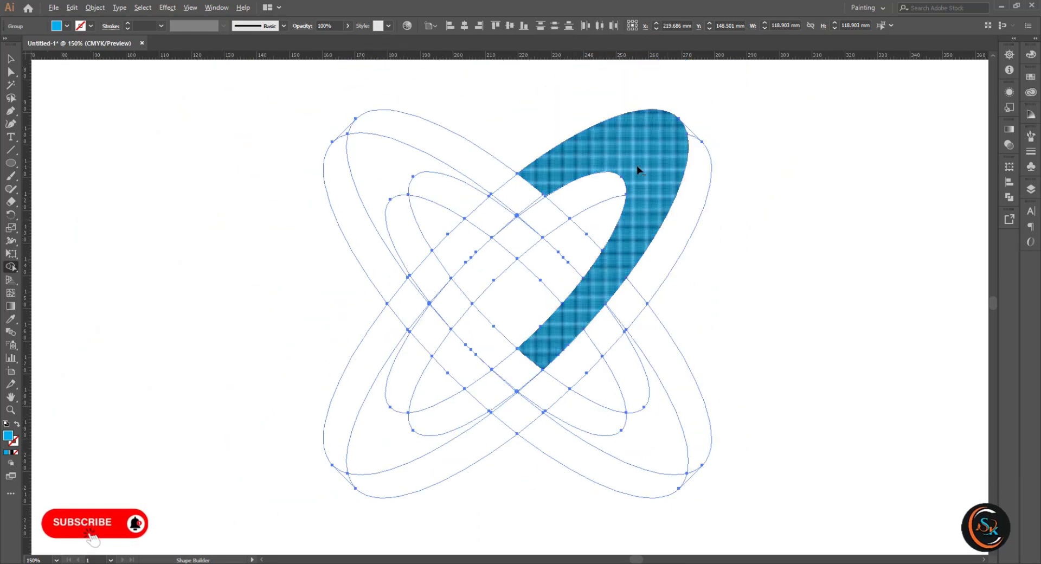
{"action": "scroll", "coordinate": [566, 181], "scroll_direction": "up", "scroll_amount": 1}
{"action": "scroll", "coordinate": [565, 184], "scroll_direction": "down", "scroll_amount": 1}
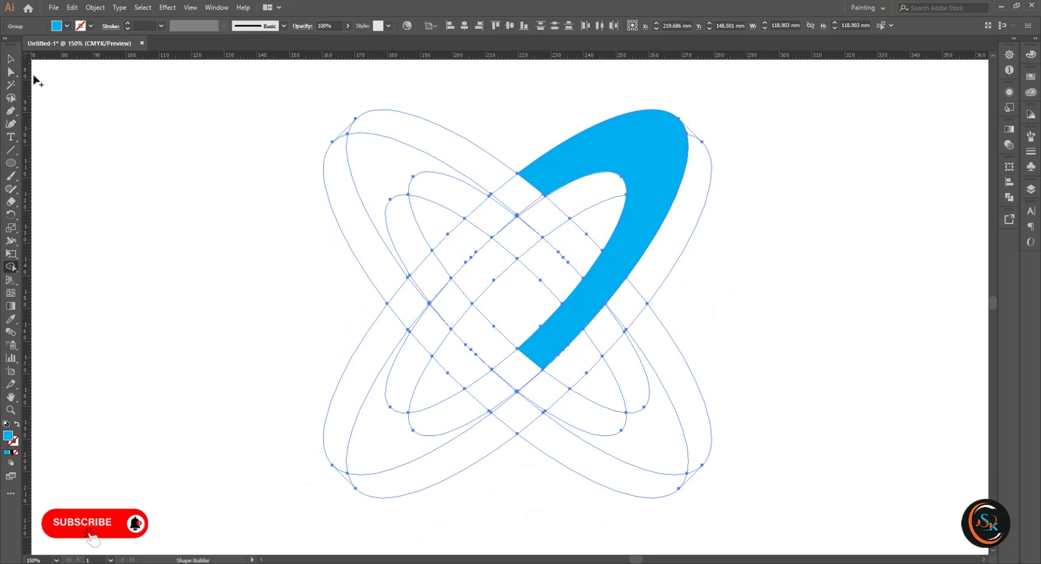
Merge the outer side regions of the upper-right ring arm with the Shape Builder, using a darker blue fill
{"action": "left_click", "coordinate": [10, 58]}
{"action": "left_click", "coordinate": [682, 228]}
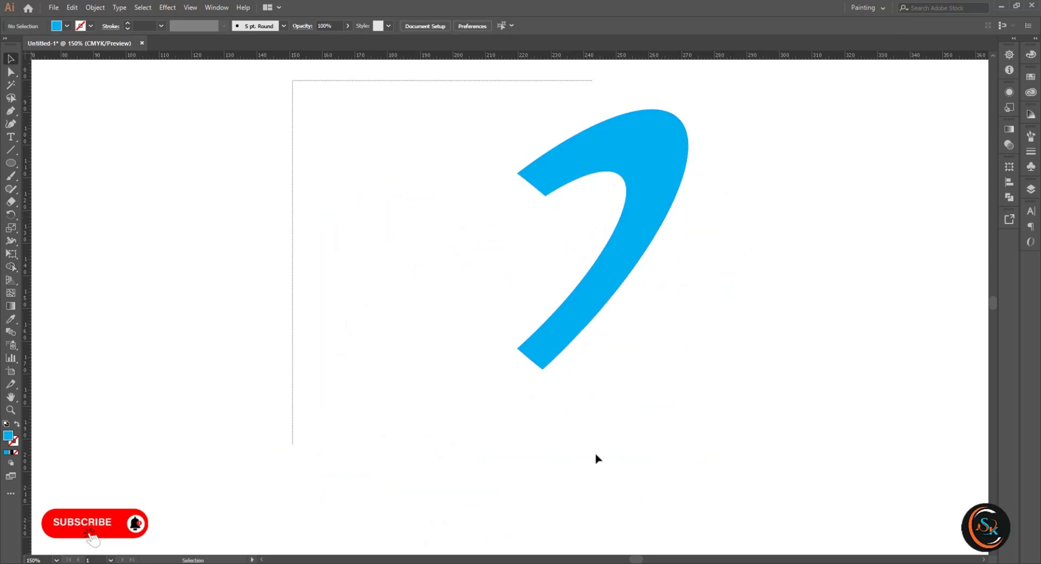
{"action": "left_click_drag", "start_coordinate": [596, 458], "coordinate": [712, 491]}
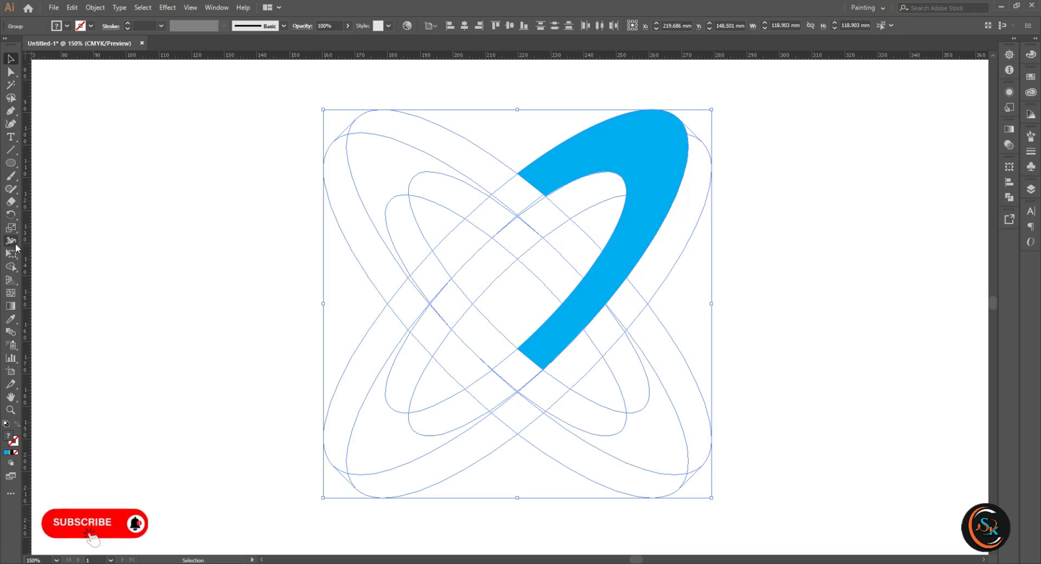
{"action": "left_click", "coordinate": [11, 267]}
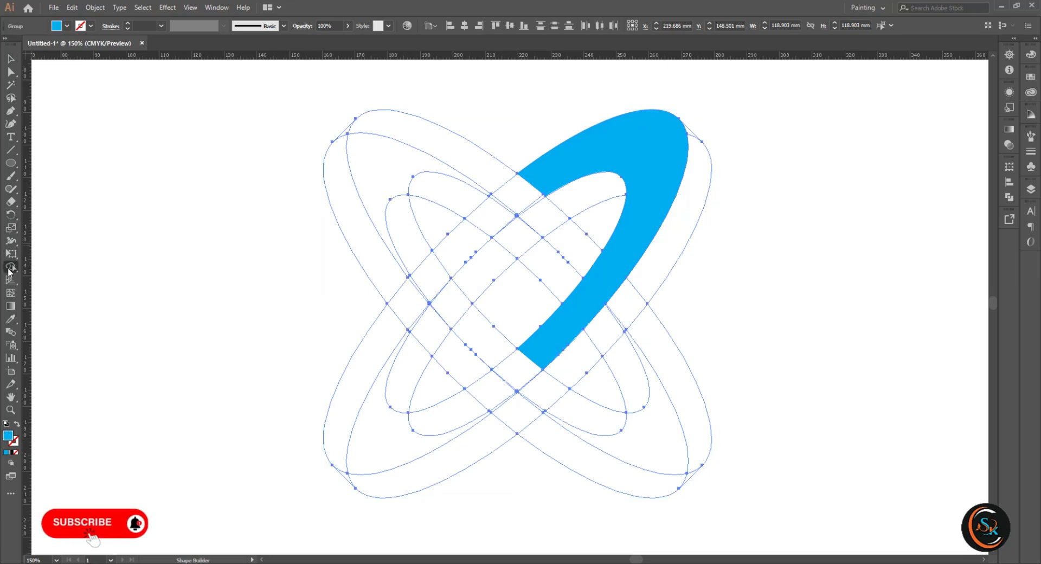
{"action": "left_click", "coordinate": [67, 26]}
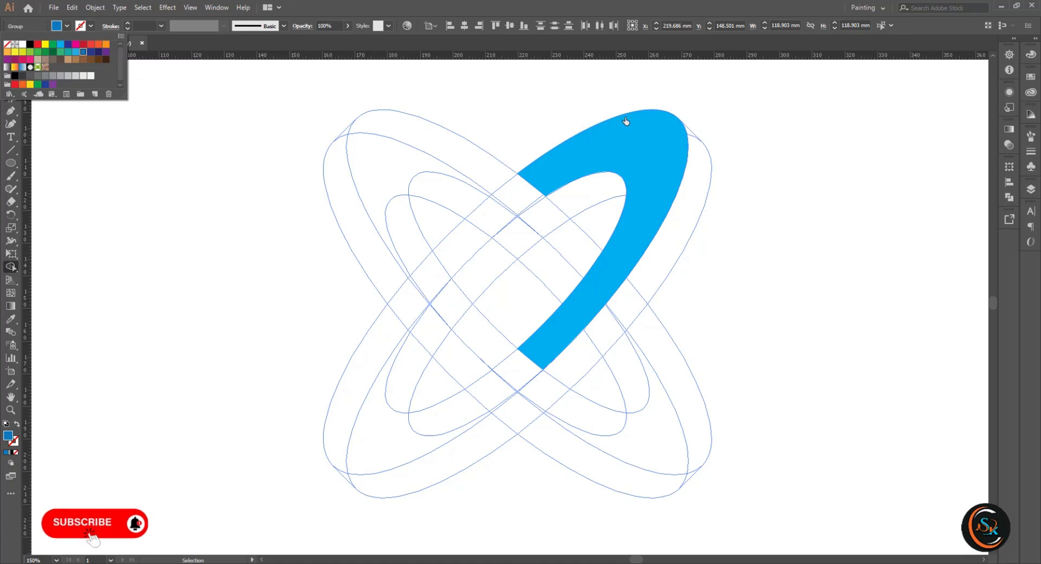
{"action": "left_click", "coordinate": [692, 144]}
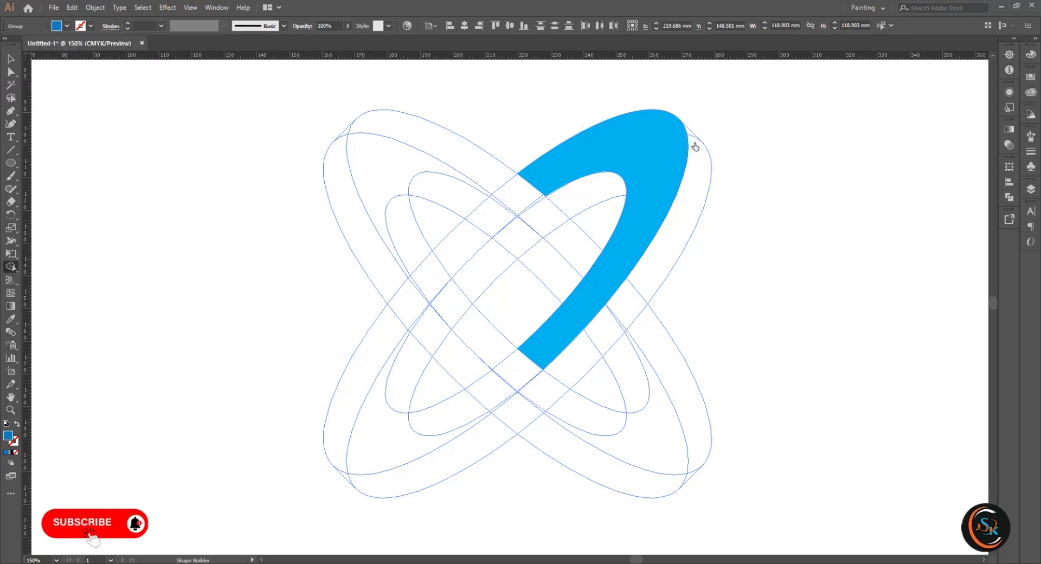
{"action": "left_click", "coordinate": [689, 184]}
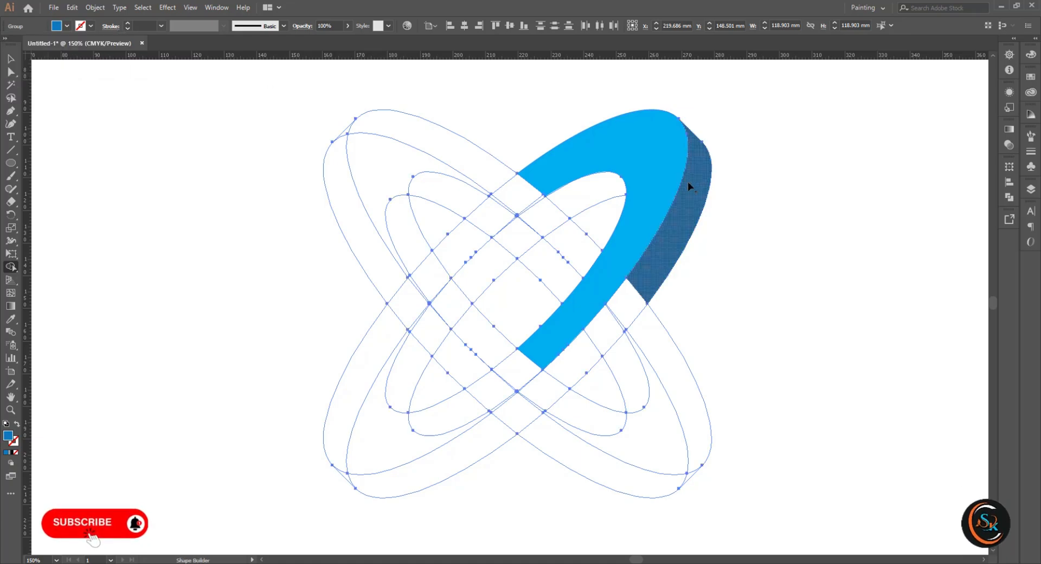
{"action": "mouse_move", "coordinate": [618, 320]}
{"action": "left_mouse_down"}
{"action": "mouse_move", "coordinate": [586, 351]}
{"action": "mouse_move", "coordinate": [581, 344]}
{"action": "left_mouse_up"}
{"action": "left_click_drag", "start_coordinate": [635, 302], "coordinate": [635, 302]}
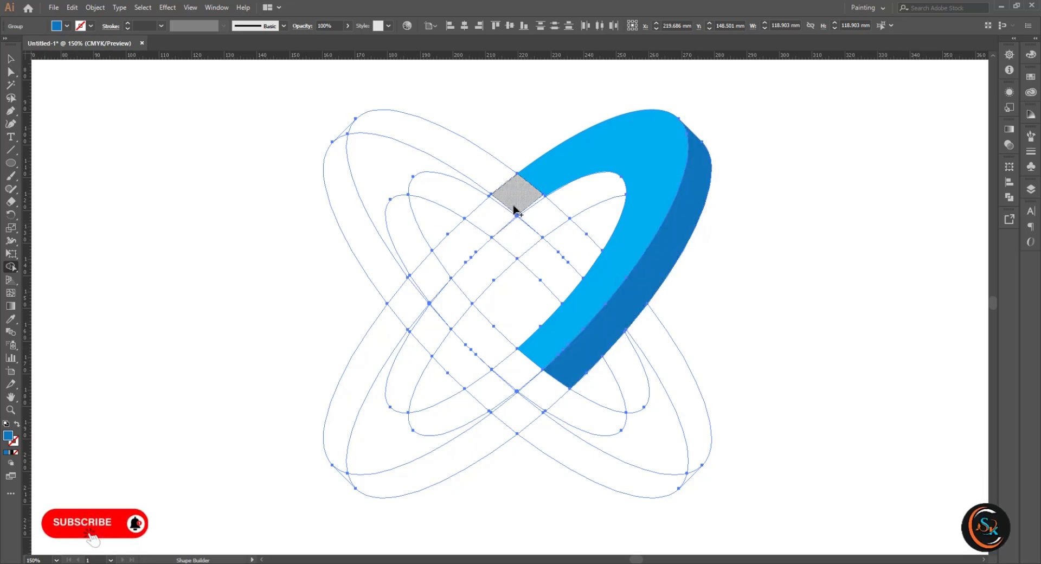
Fill the central diamond with black and the inner side region under the ring's upper arm with the darker blue
{"action": "left_click", "coordinate": [66, 26]}
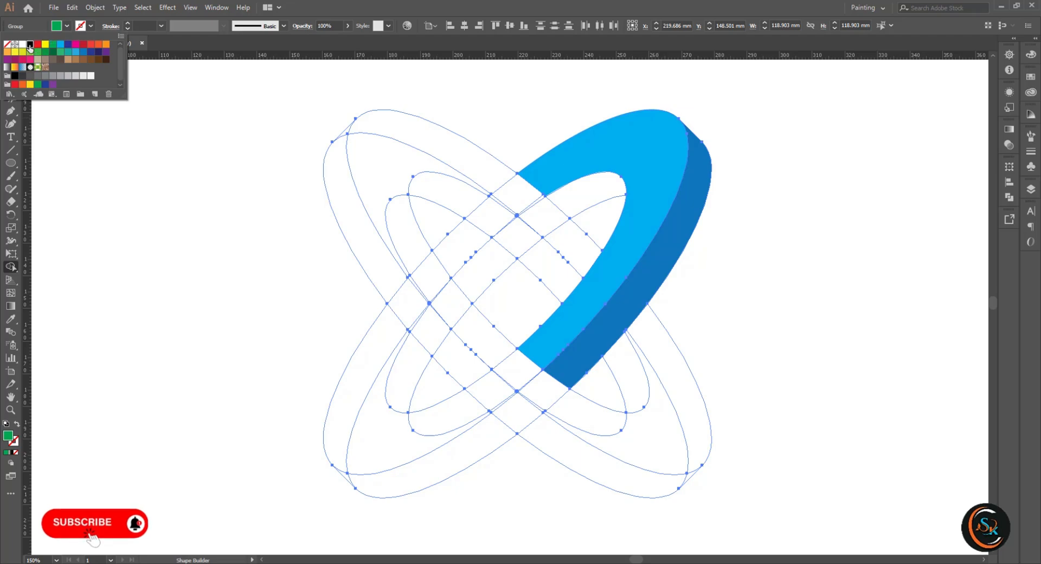
{"action": "left_click", "coordinate": [510, 293]}
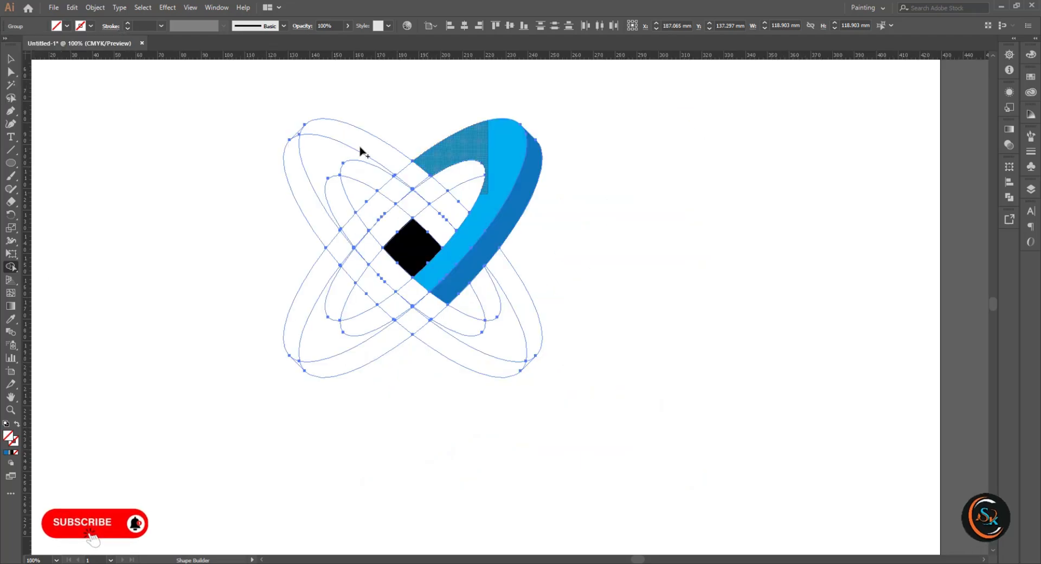
{"action": "left_click", "coordinate": [67, 26]}
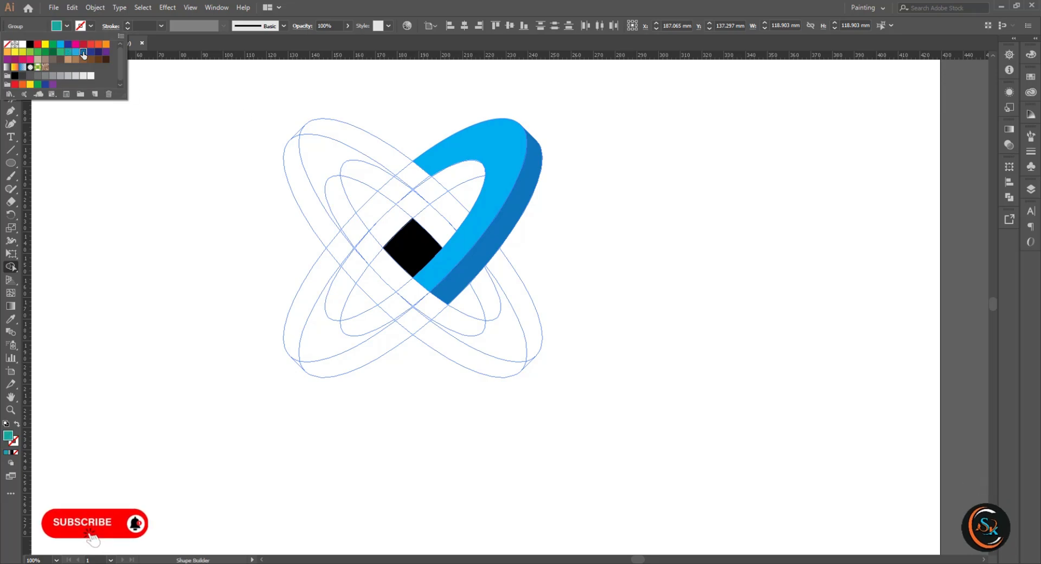
{"action": "left_click", "coordinate": [448, 182]}
{"action": "left_click", "coordinate": [458, 179]}
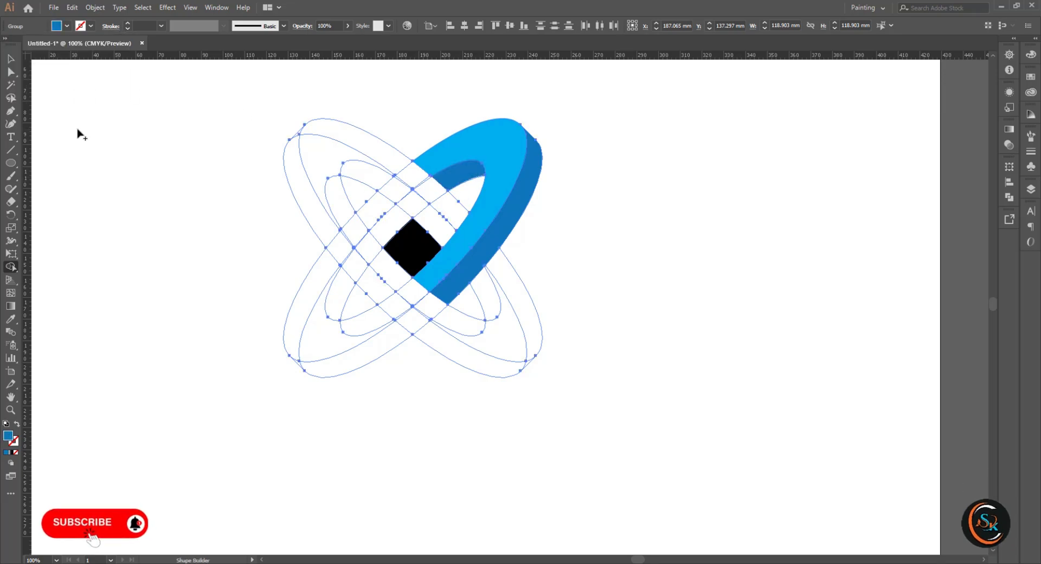
Ungroup the crossed ring artwork and apply a black 0.25 pt stroke to all its pieces
{"action": "left_click", "coordinate": [11, 58]}
{"action": "left_click", "coordinate": [93, 104]}
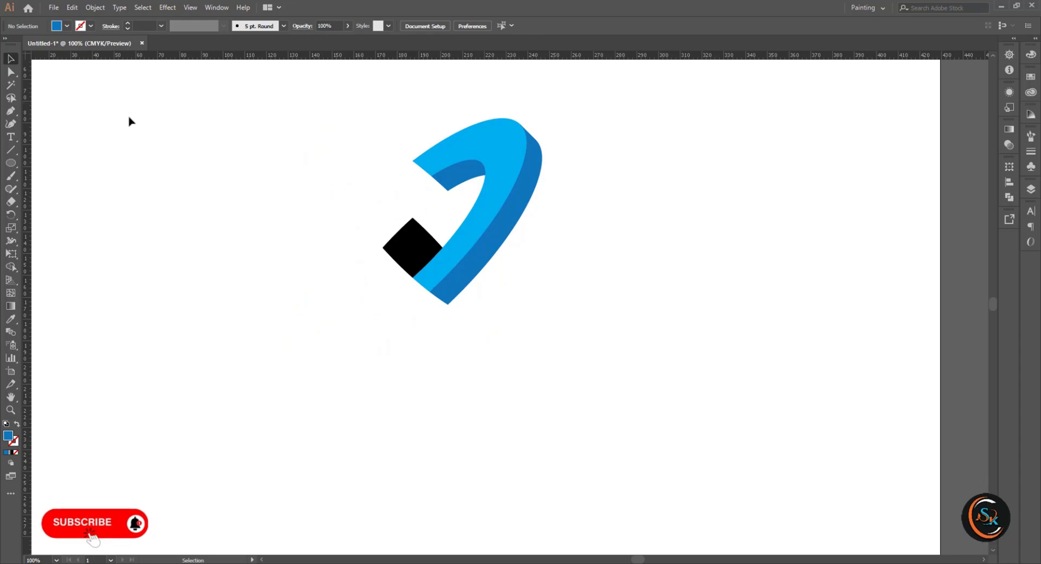
{"action": "left_click_drag", "start_coordinate": [134, 118], "coordinate": [563, 384]}
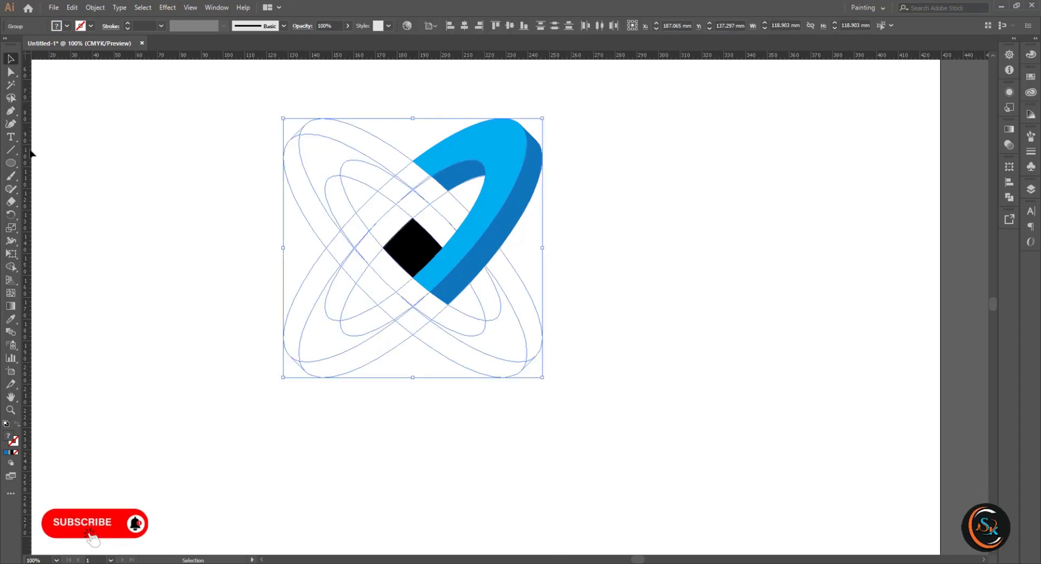
{"action": "left_click", "coordinate": [49, 130]}
{"action": "left_click", "coordinate": [440, 151]}
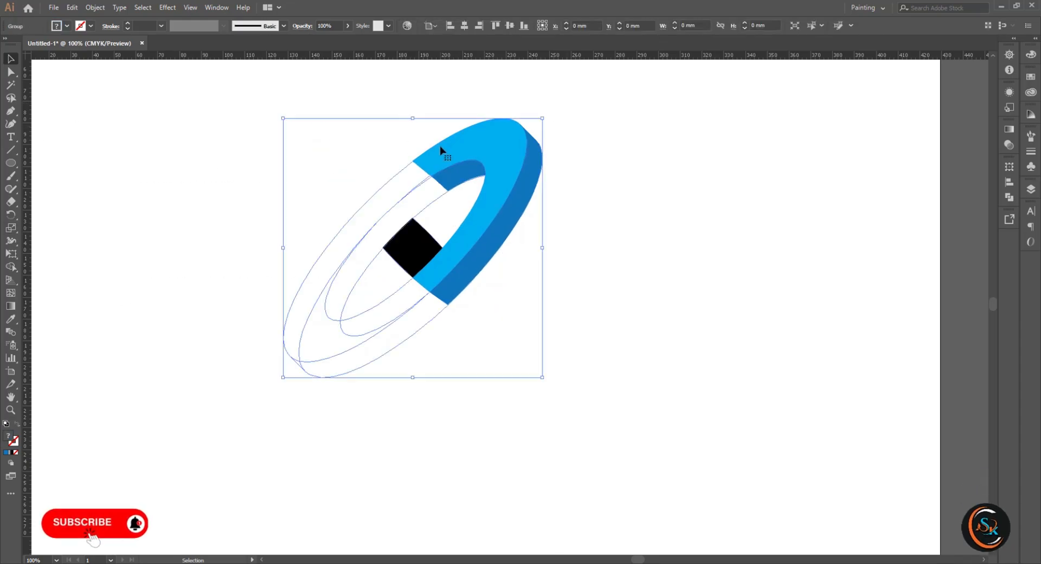
{"action": "left_click", "coordinate": [649, 407]}
{"action": "left_click_drag", "start_coordinate": [645, 414], "coordinate": [245, 162]}
{"action": "right_click", "coordinate": [397, 222]}
{"action": "left_click", "coordinate": [425, 287]}
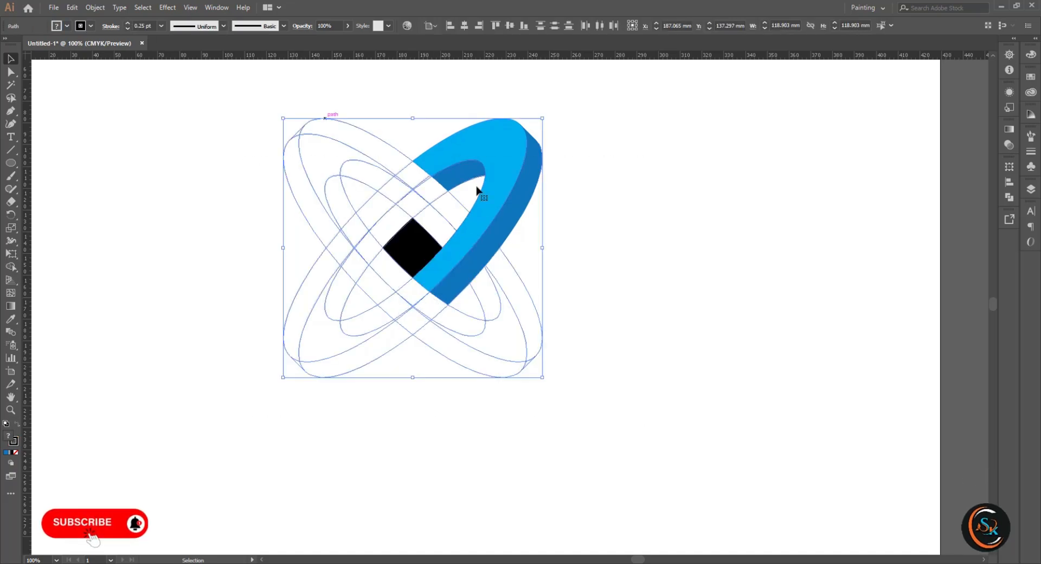
Select the light-blue, dark-blue and black filled pieces and cut them out of the outline artwork
{"action": "left_click", "coordinate": [688, 261]}
{"action": "left_click", "coordinate": [514, 186]}
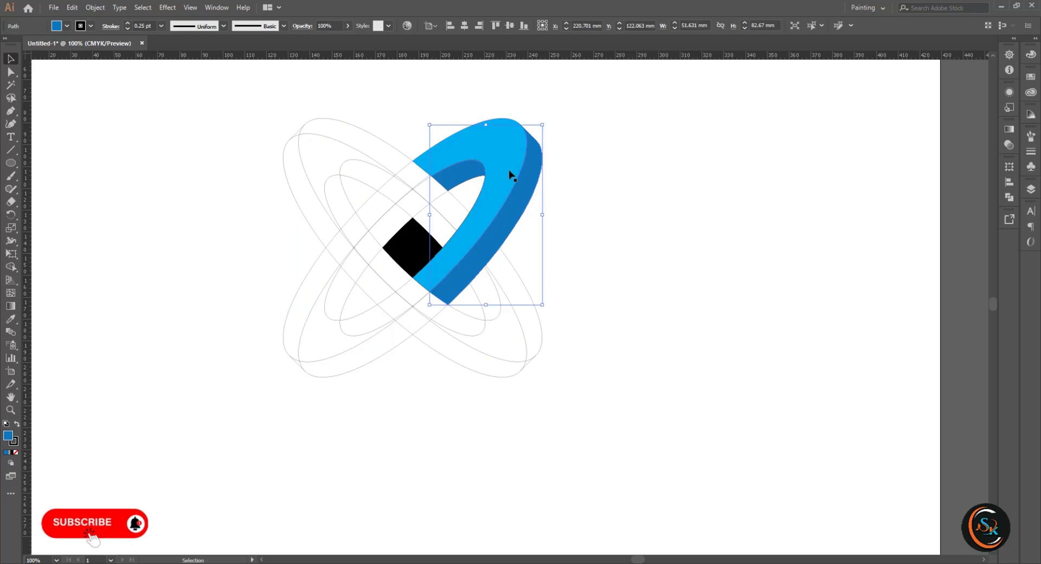
{"action": "left_click", "coordinate": [540, 166], "text": "shift"}
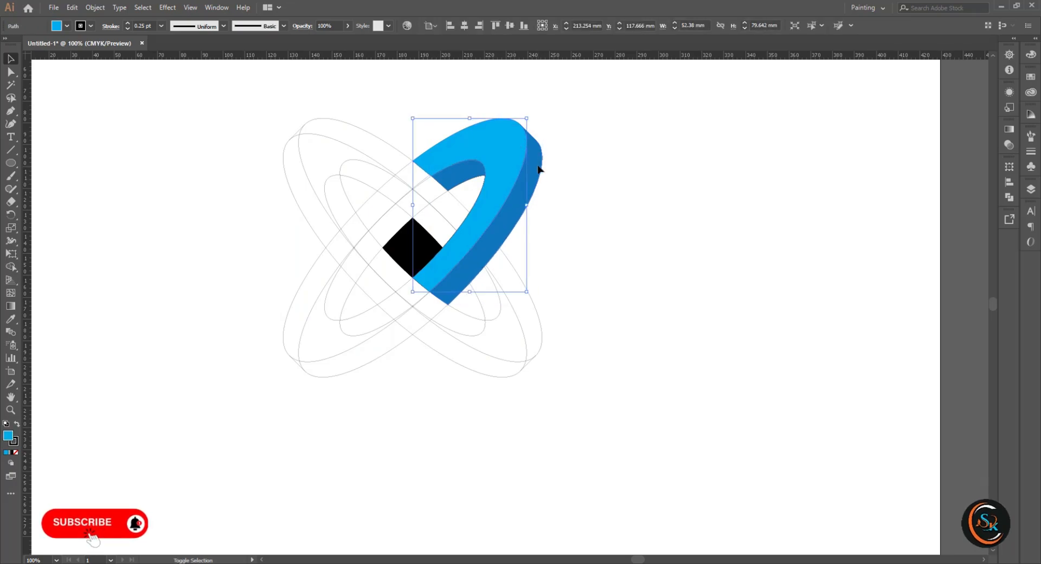
{"action": "left_click", "coordinate": [427, 252], "text": "shift"}
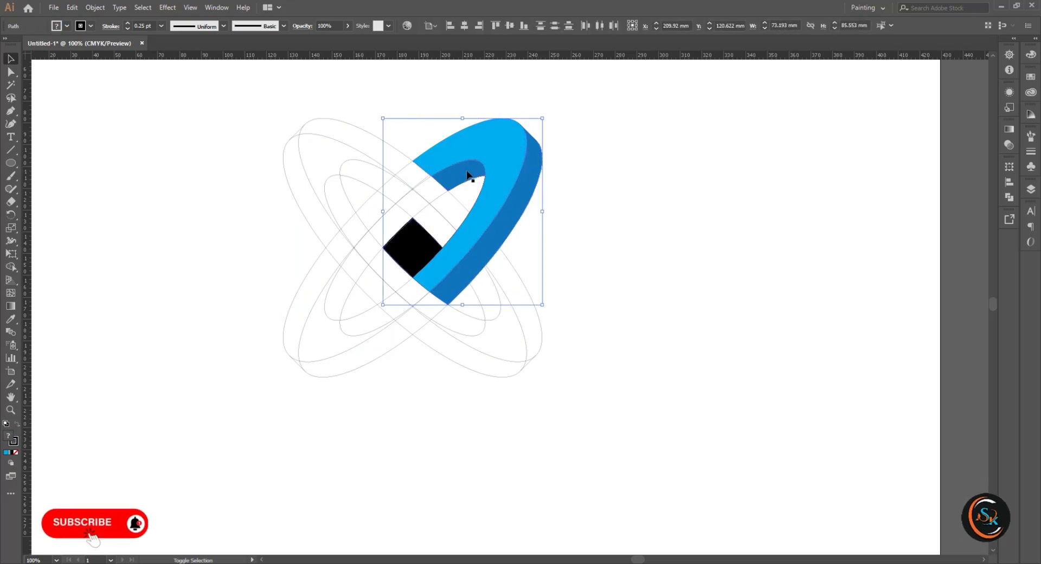
{"action": "key", "text": "a"}
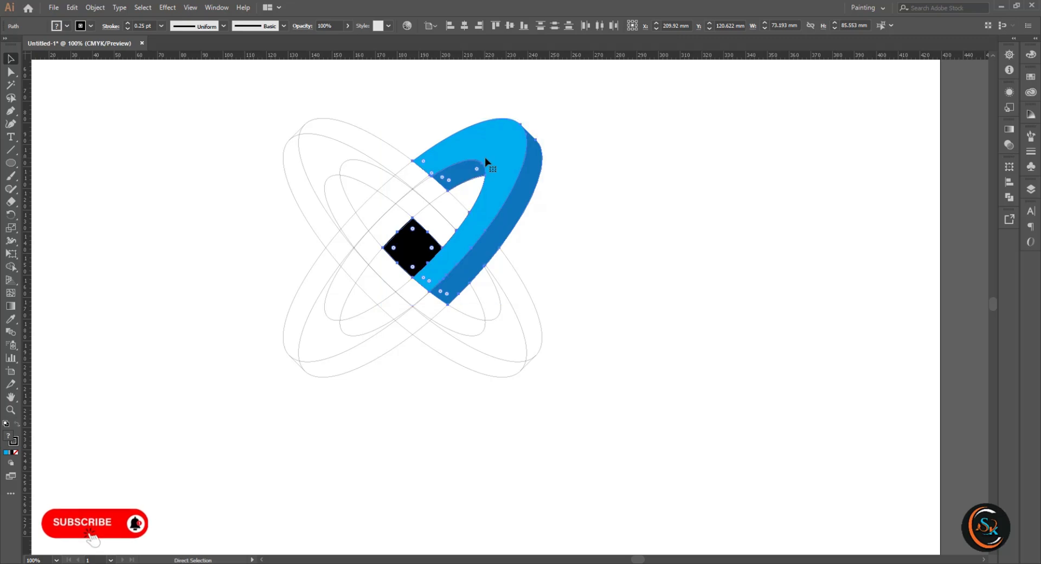
{"action": "key", "text": "Delete"}
{"action": "key", "text": "v"}
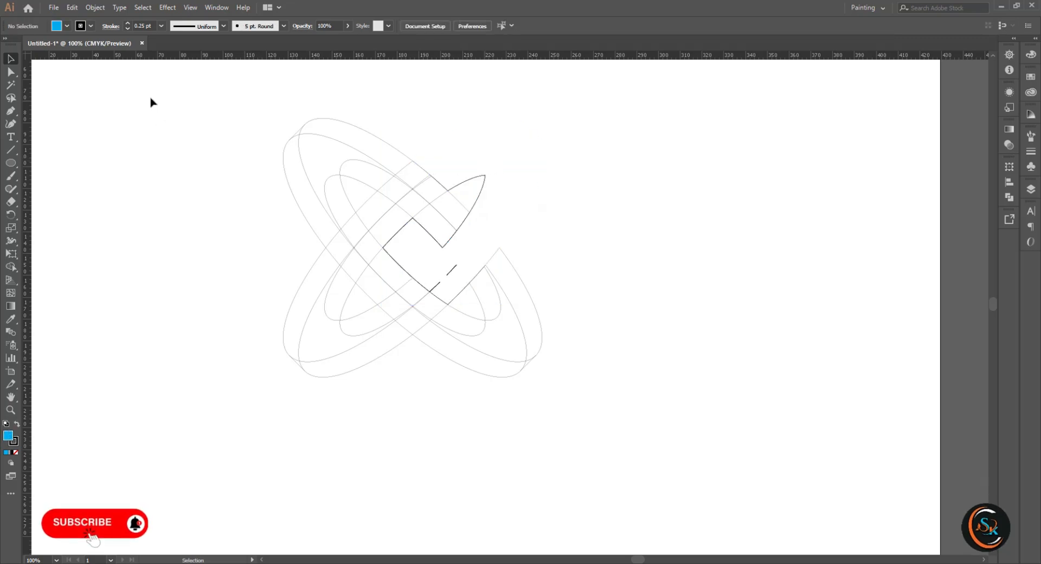
Delete all the leftover ellipse outlines and bring the filled pieces back in their original place
{"action": "left_click_drag", "start_coordinate": [152, 98], "coordinate": [594, 411]}
{"action": "key", "text": "Delete"}
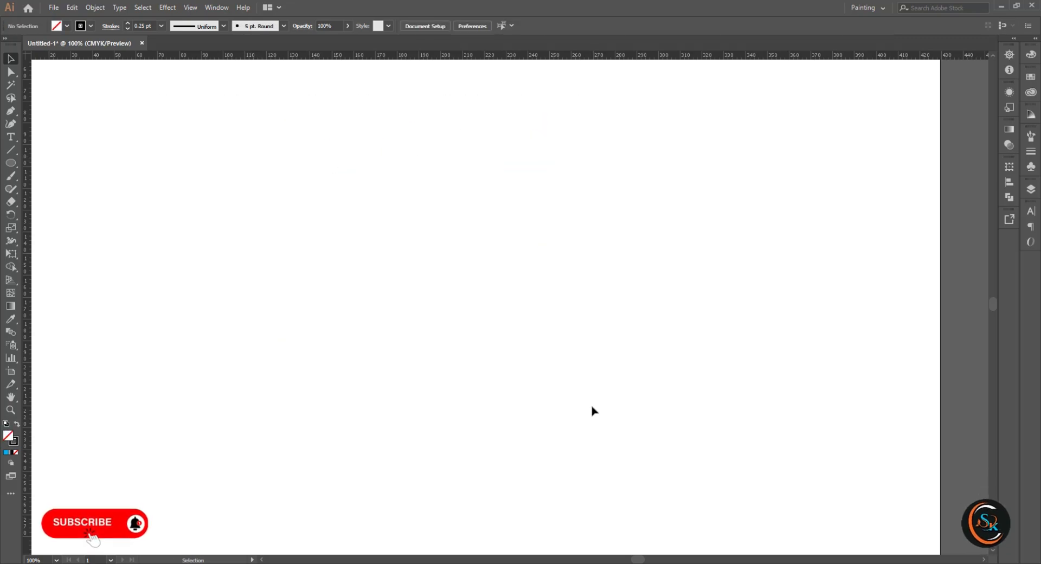
{"action": "key", "text": "ctrl+z"}
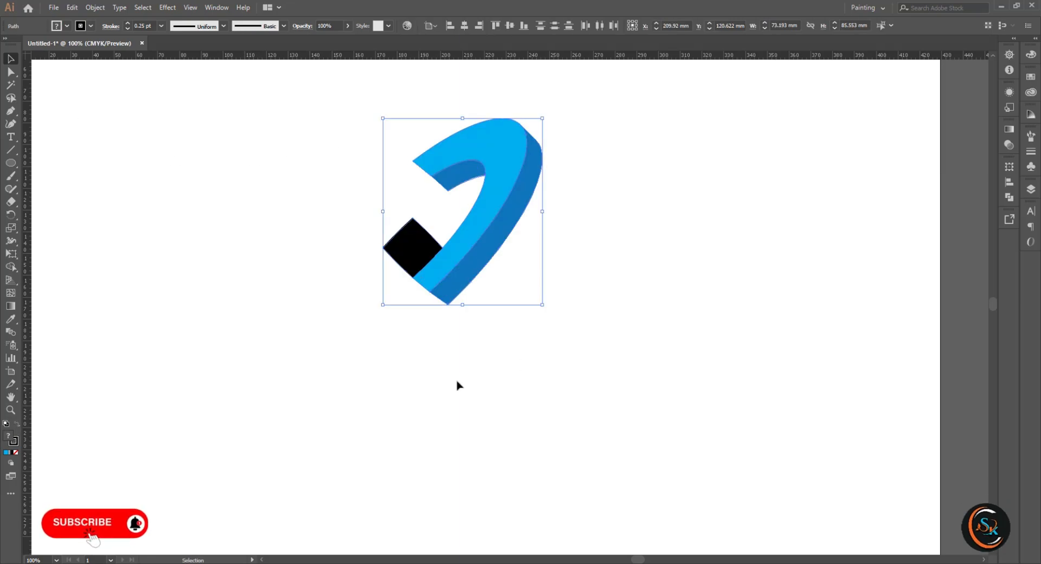
Place a vertical guide through the black diamond's top corner and a horizontal guide through its left corner
{"action": "scroll", "coordinate": [480, 168], "scroll_direction": "up", "scroll_amount": 1, "text": "alt"}
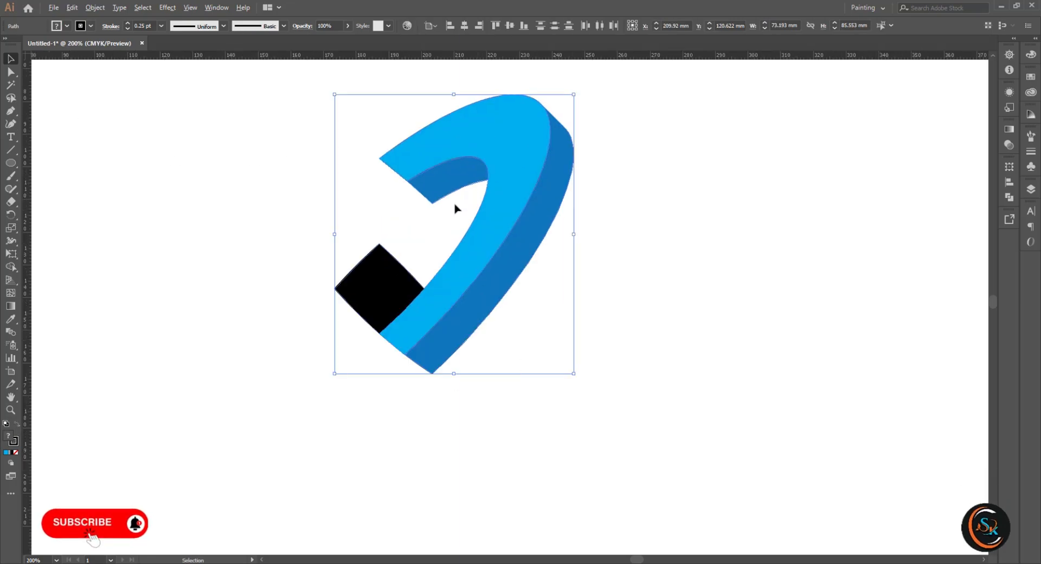
{"action": "scroll", "coordinate": [455, 208], "scroll_direction": "up", "scroll_amount": 1, "text": "alt"}
{"action": "left_click_drag", "start_coordinate": [25, 173], "coordinate": [353, 234]}
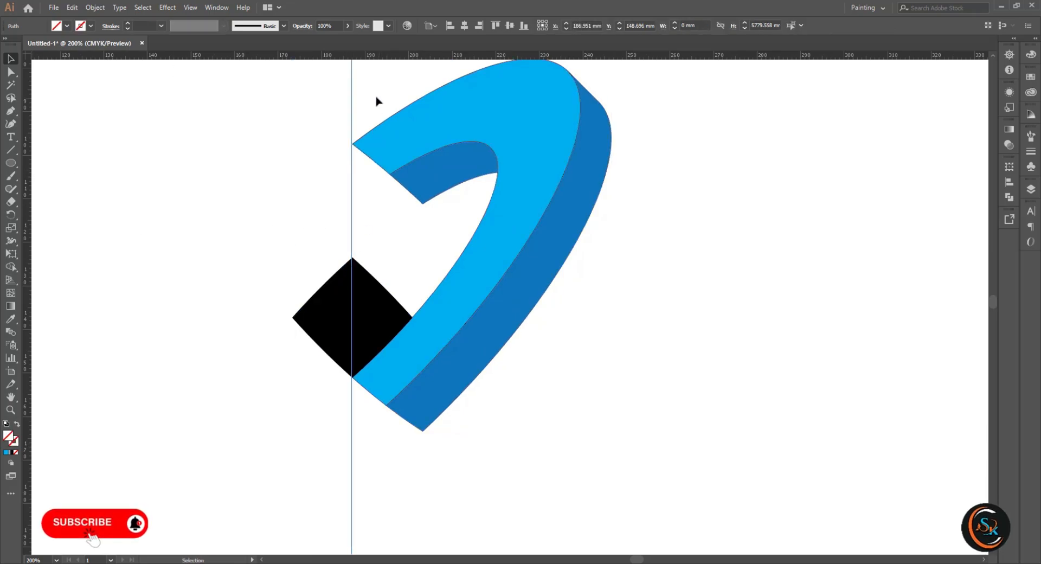
{"action": "left_click_drag", "start_coordinate": [471, 347], "coordinate": [551, 373]}
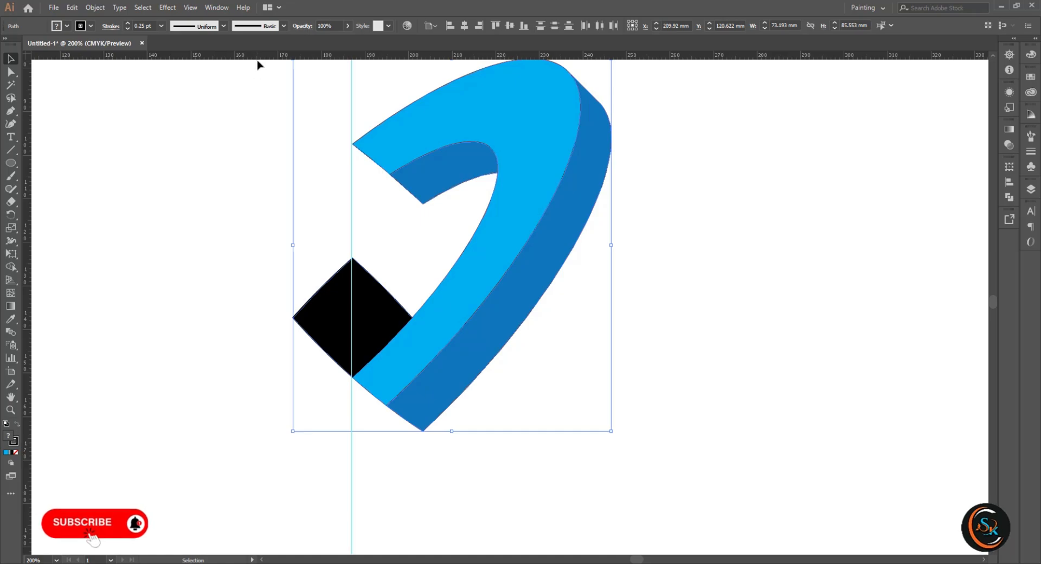
{"action": "left_click_drag", "start_coordinate": [258, 56], "coordinate": [243, 320]}
{"action": "left_click", "coordinate": [251, 320]}
Align the horizontal guide exactly with the left corner point of the black diamond
{"action": "scroll", "coordinate": [265, 322], "scroll_direction": "up", "scroll_amount": 3}
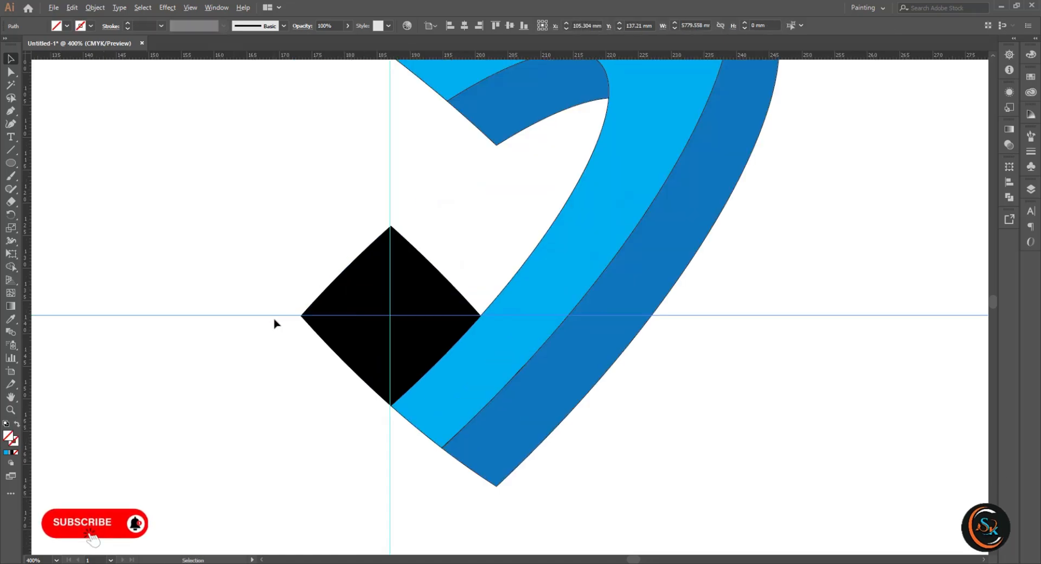
{"action": "scroll", "coordinate": [274, 324], "scroll_direction": "up", "scroll_amount": 4}
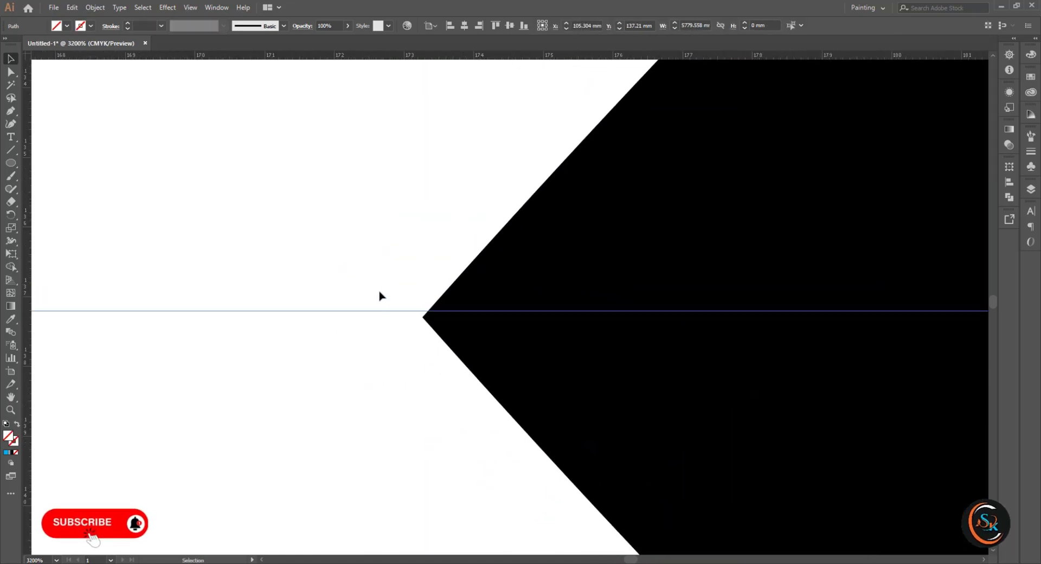
{"action": "left_click_drag", "start_coordinate": [381, 310], "coordinate": [356, 327]}
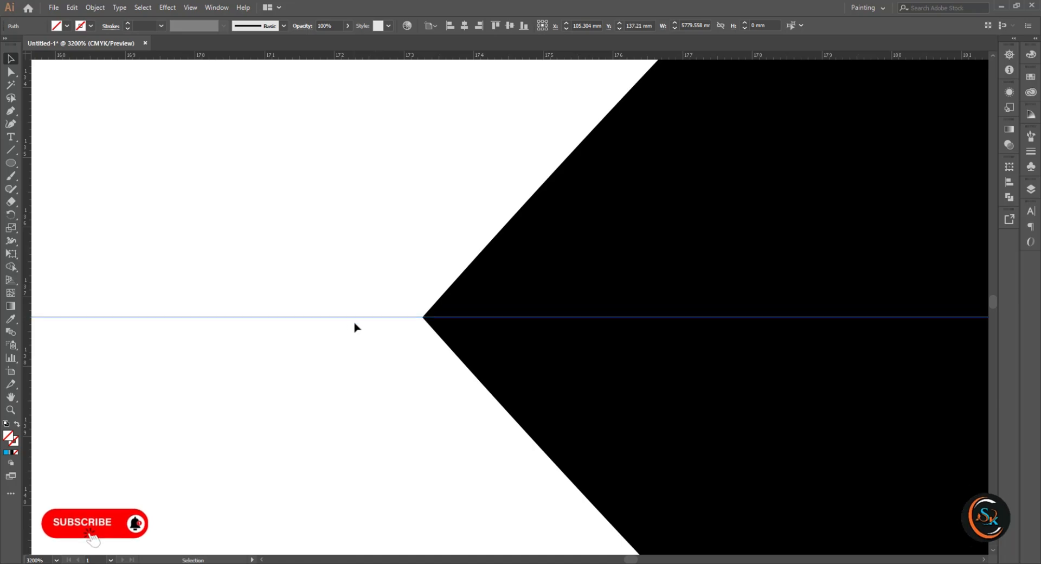
Align the vertical guide exactly with the top corner point of the black diamond
{"action": "scroll", "coordinate": [579, 283], "scroll_direction": "down", "scroll_amount": 1}
{"action": "left_click_drag", "start_coordinate": [591, 196], "coordinate": [369, 345]}
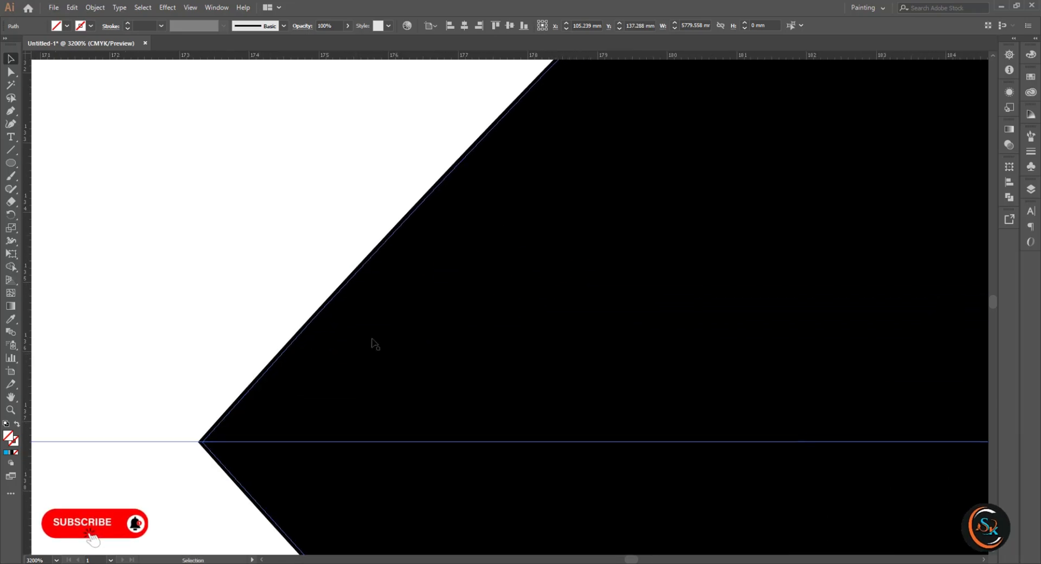
{"action": "scroll", "coordinate": [552, 251], "scroll_direction": "down", "scroll_amount": 1}
{"action": "left_click_drag", "start_coordinate": [751, 127], "coordinate": [490, 299]}
{"action": "left_click_drag", "start_coordinate": [602, 92], "coordinate": [494, 320]}
{"action": "left_click_drag", "start_coordinate": [548, 186], "coordinate": [485, 365]}
{"action": "left_click_drag", "start_coordinate": [563, 205], "coordinate": [570, 219]}
{"action": "scroll", "coordinate": [584, 236], "scroll_direction": "down", "scroll_amount": 4}
{"action": "scroll", "coordinate": [584, 239], "scroll_direction": "down", "scroll_amount": 3}
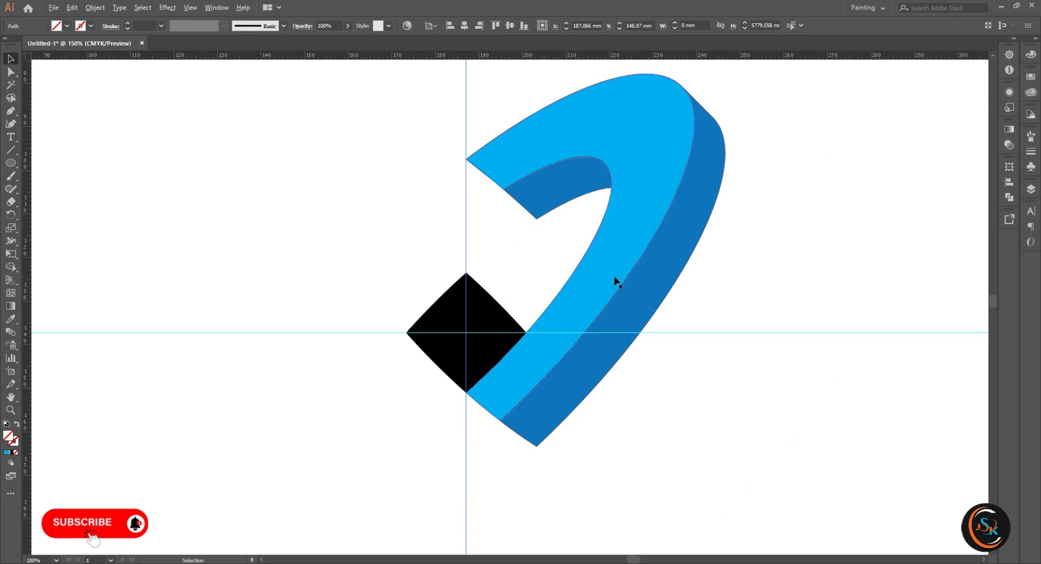
{"action": "scroll", "coordinate": [615, 280], "scroll_direction": "down", "scroll_amount": 1}
{"action": "left_click", "coordinate": [733, 266]}
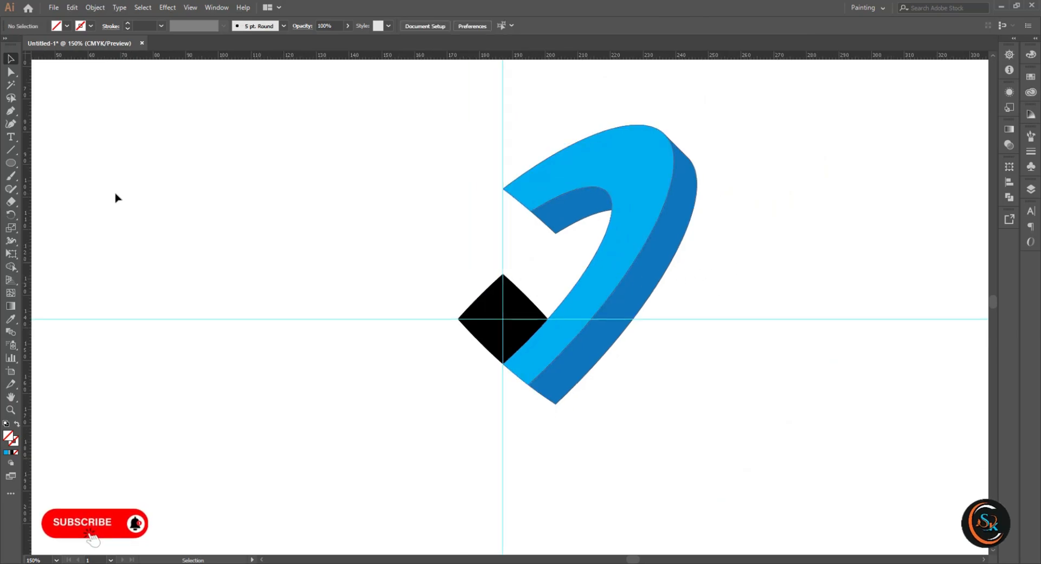
Select all the filled ring pieces together with the black diamond and group them
{"action": "left_click_drag", "start_coordinate": [666, 275], "coordinate": [667, 277]}
{"action": "left_click", "coordinate": [530, 295], "text": "shift"}
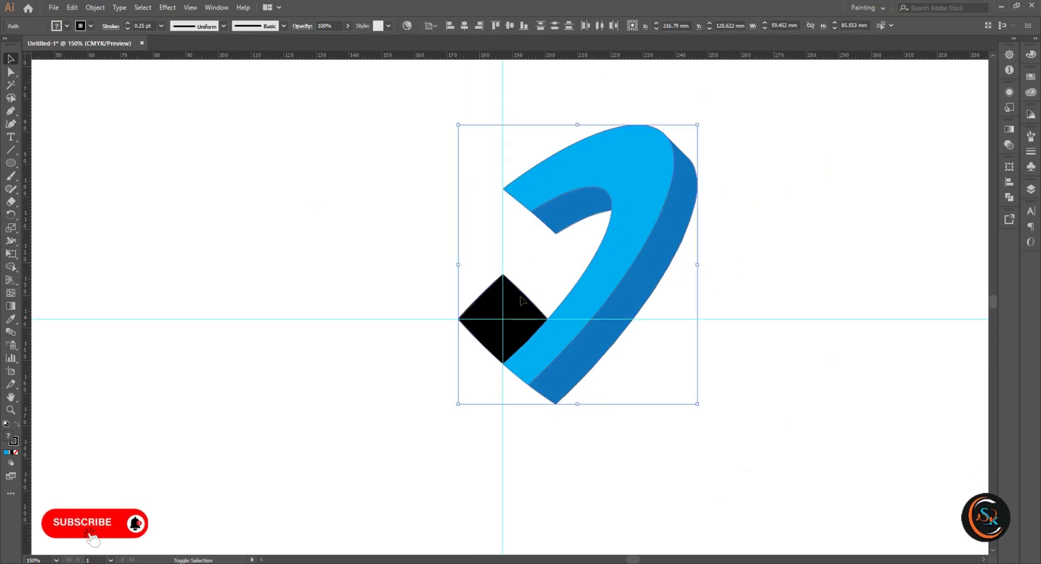
{"action": "right_click", "coordinate": [637, 173]}
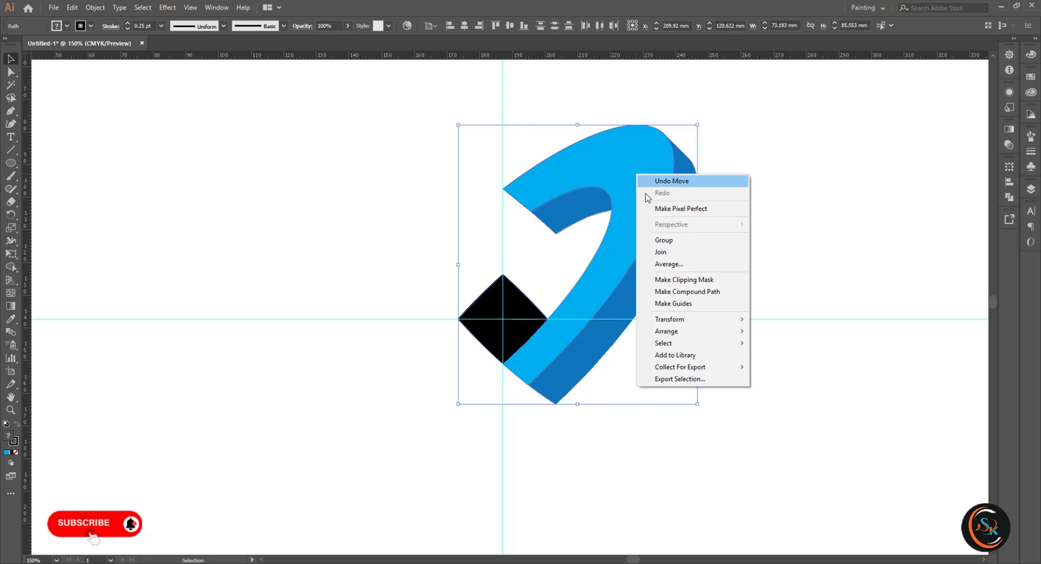
{"action": "left_click", "coordinate": [672, 237]}
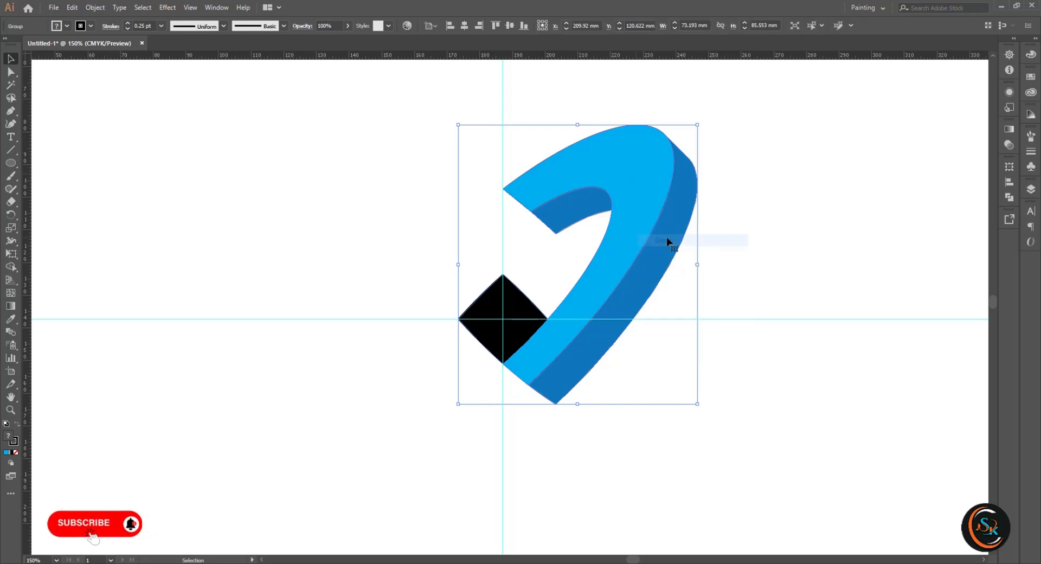
Rotate a copy of the group a quarter turn around the guide intersection and repeat it twice to complete the four-armed logo
{"action": "left_click", "coordinate": [12, 217]}
{"action": "scroll", "coordinate": [526, 324], "scroll_direction": "up", "scroll_amount": 4}
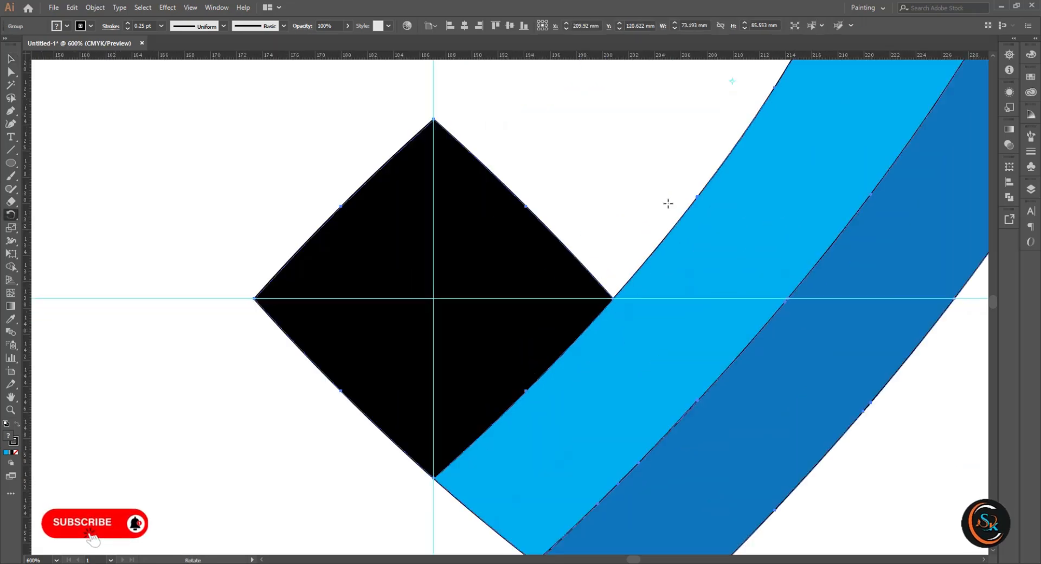
{"action": "scroll", "coordinate": [667, 233], "scroll_direction": "down", "scroll_amount": 2}
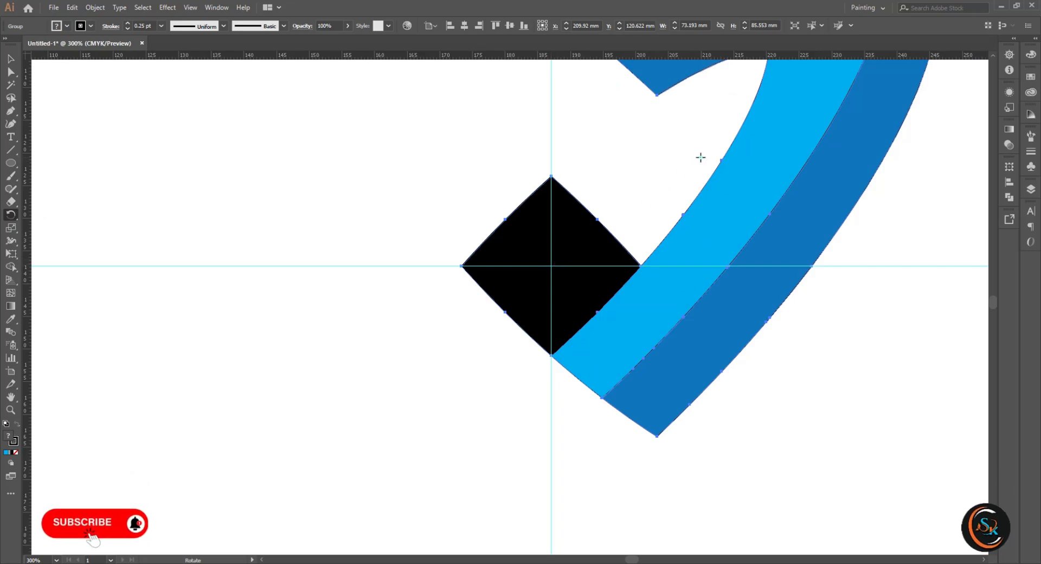
{"action": "left_click", "coordinate": [551, 265]}
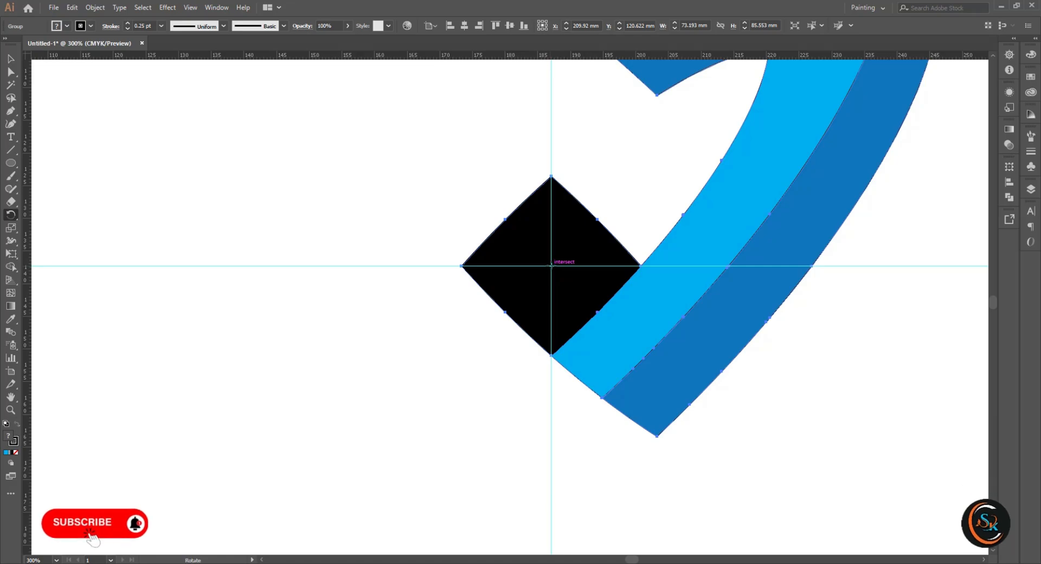
{"action": "scroll", "coordinate": [580, 289], "scroll_direction": "down", "scroll_amount": 3}
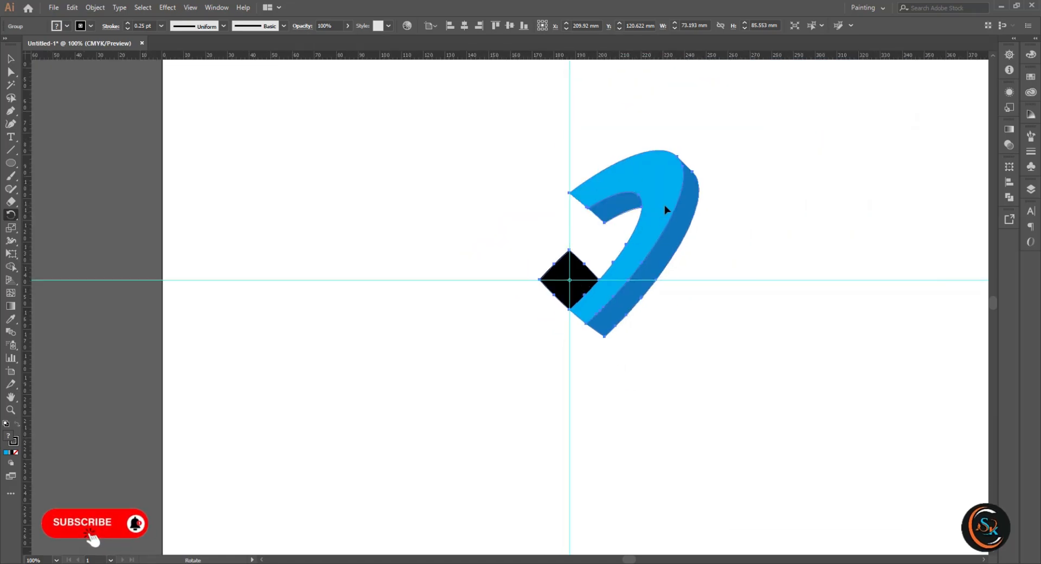
{"action": "left_click_drag", "start_coordinate": [671, 204], "coordinate": [536, 209]}
{"action": "key", "text": "ctrl+d"}
{"action": "key", "text": "ctrl+d"}
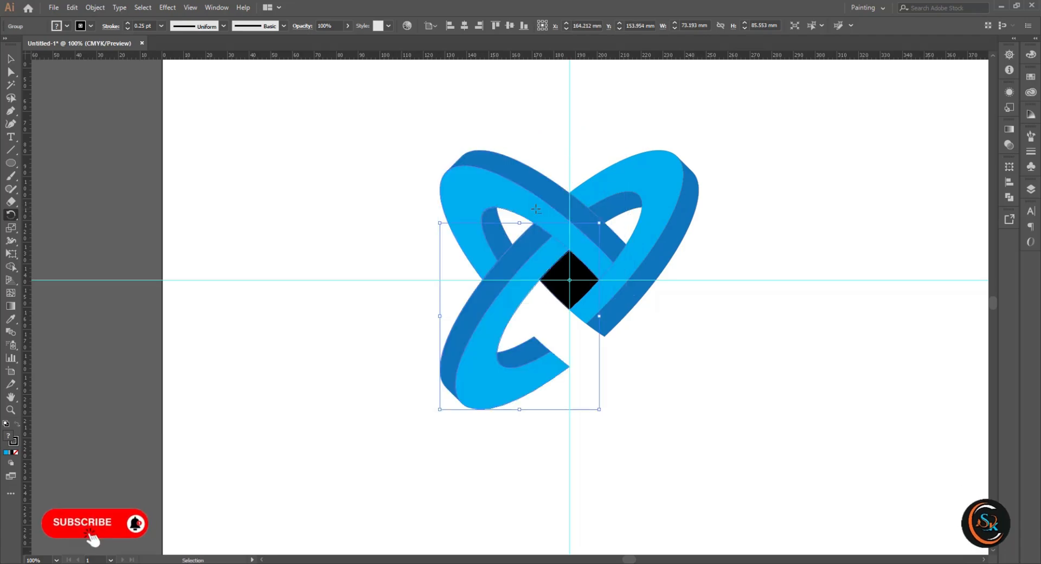
Delete the horizontal and vertical guides crossing the logo
{"action": "left_click", "coordinate": [12, 57]}
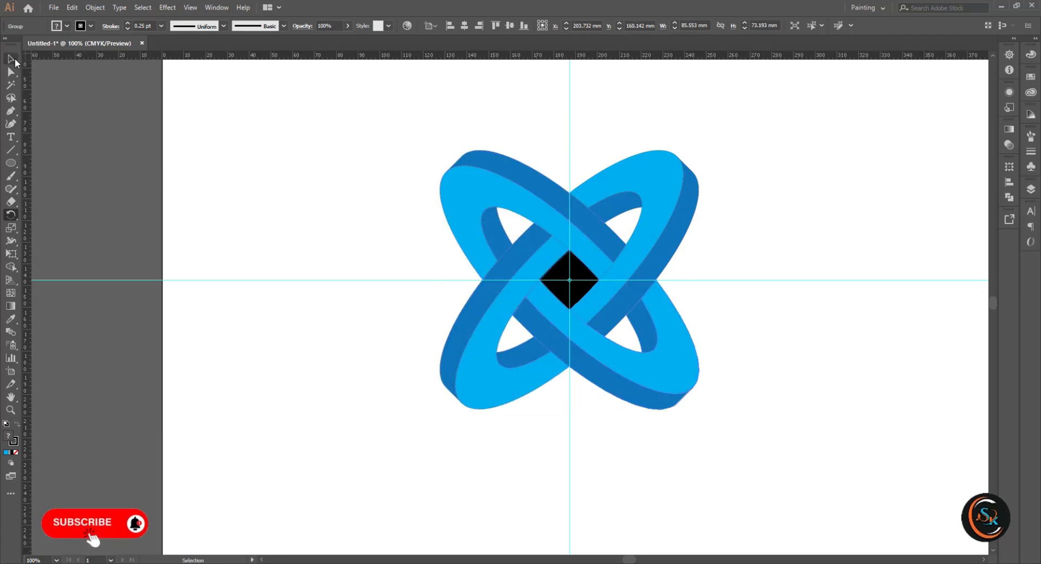
{"action": "left_click_drag", "start_coordinate": [232, 172], "coordinate": [342, 374]}
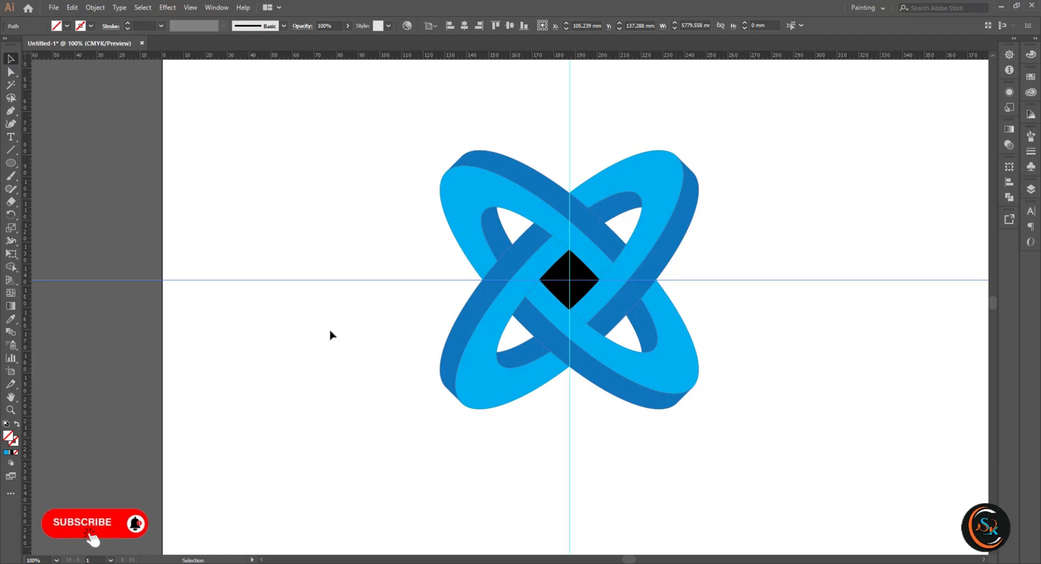
{"action": "key", "text": "Delete"}
{"action": "left_click_drag", "start_coordinate": [522, 98], "coordinate": [704, 127]}
{"action": "key", "text": "Delete"}
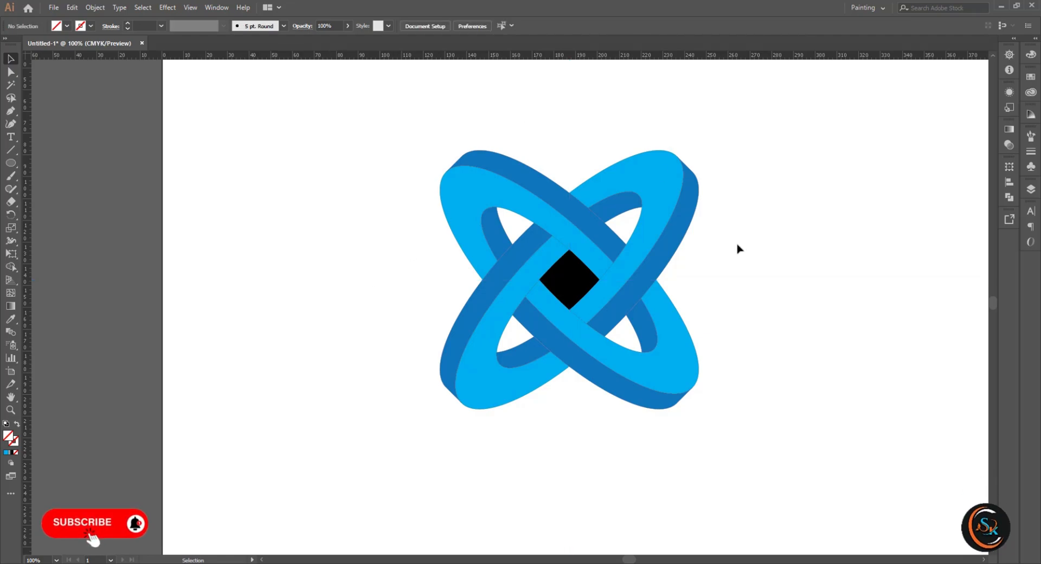
{"action": "left_click", "coordinate": [575, 276]}
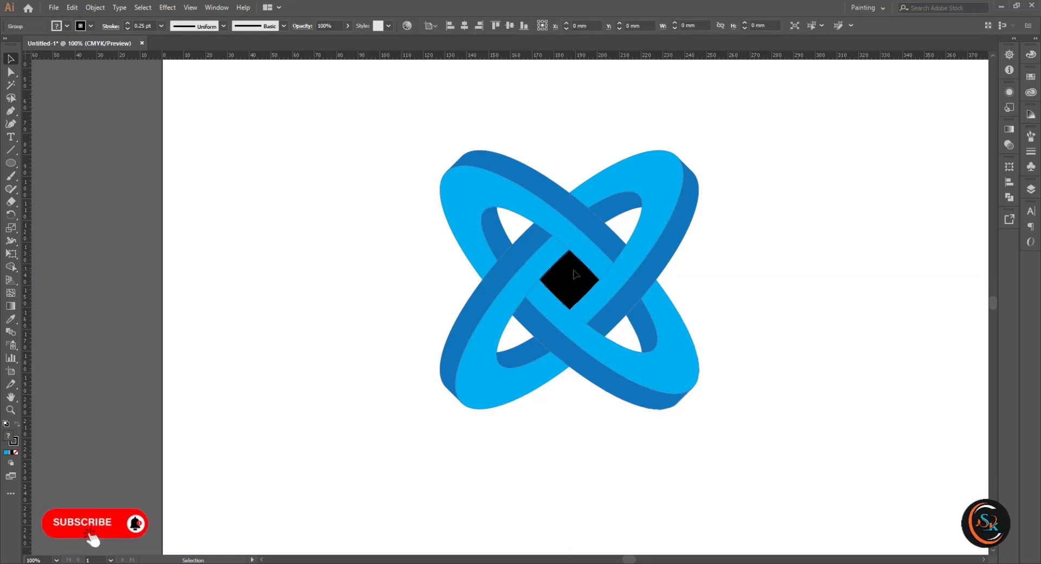
{"action": "key", "text": "Delete"}
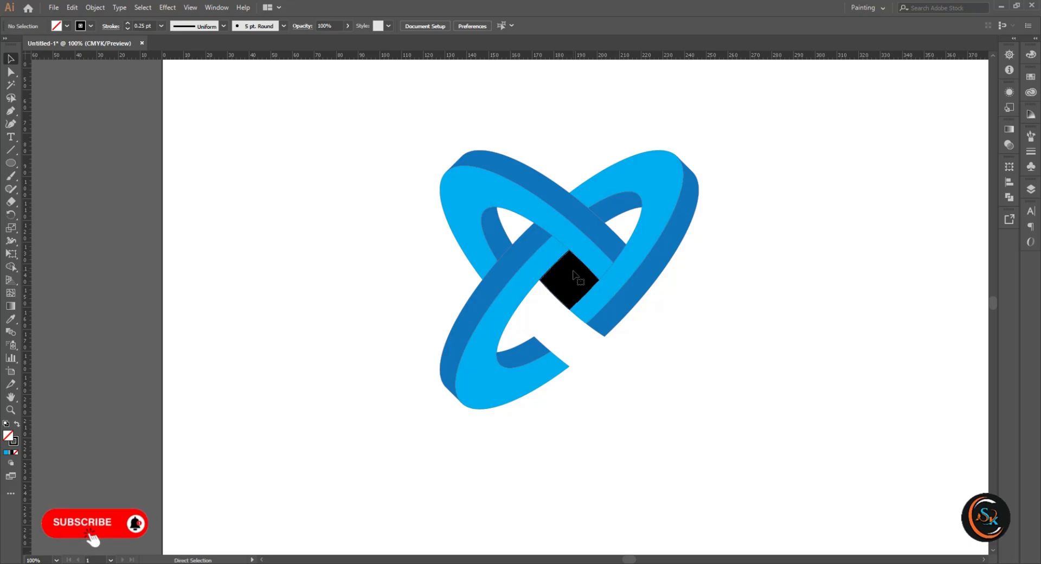
{"action": "key", "text": "ctrl+z"}
Select the whole logo and ungroup all four rotated segments
{"action": "left_click_drag", "start_coordinate": [400, 130], "coordinate": [700, 396]}
{"action": "right_click", "coordinate": [676, 377]}
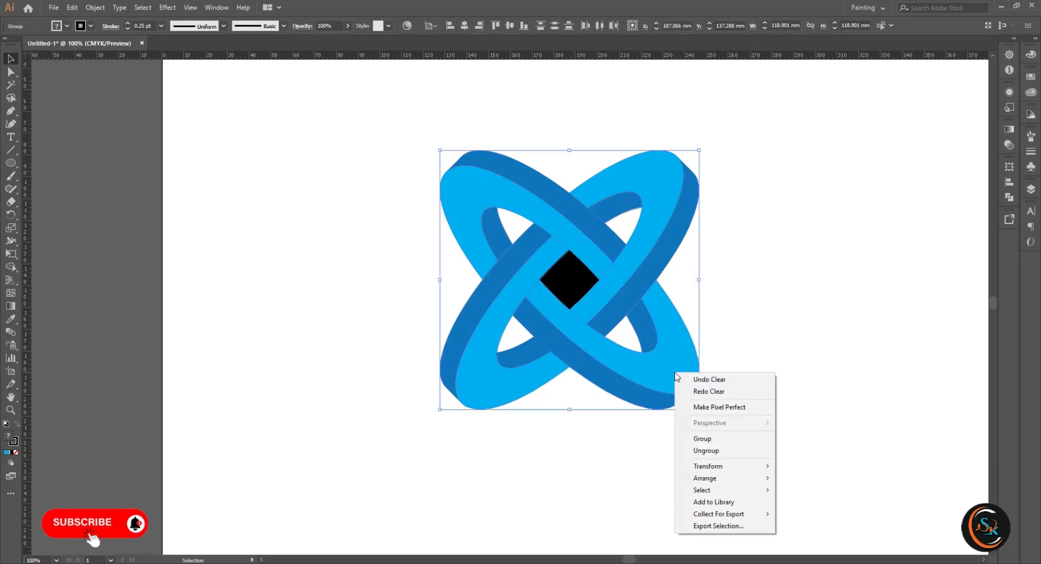
{"action": "left_click", "coordinate": [725, 452]}
Delete all the stacked black diamonds at the logo's centre
{"action": "left_click", "coordinate": [574, 282]}
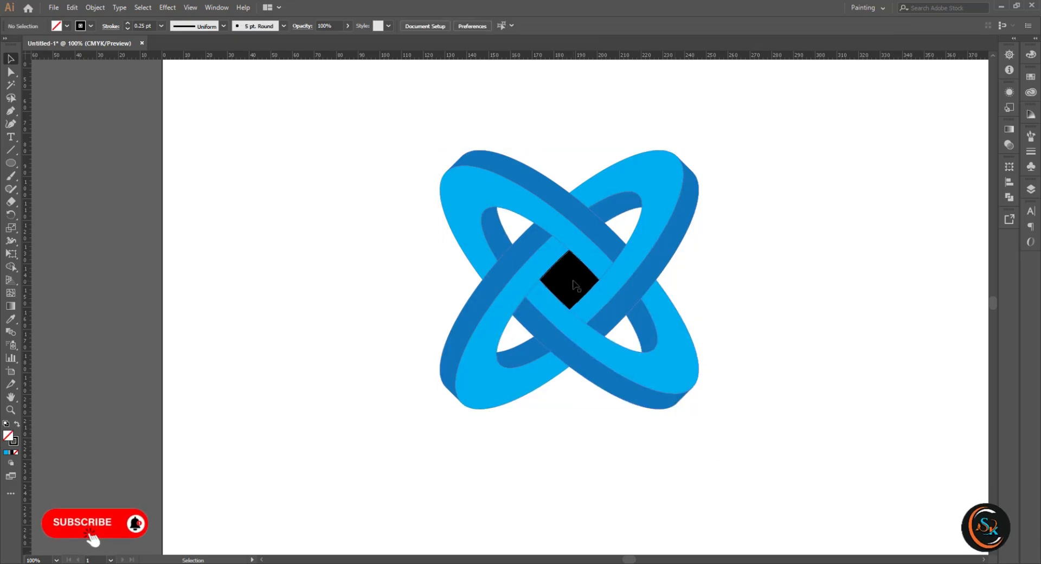
{"action": "key", "text": "Delete"}
{"action": "left_click", "coordinate": [576, 284]}
{"action": "key", "text": "Delete"}
{"action": "left_click", "coordinate": [576, 284]}
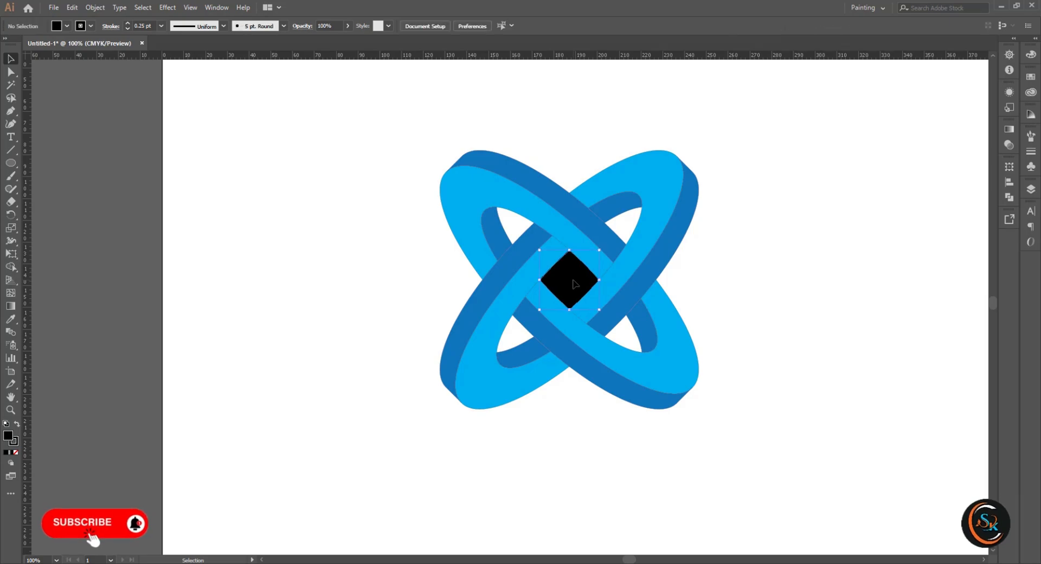
{"action": "left_click", "coordinate": [575, 284]}
{"action": "key", "text": "Delete"}
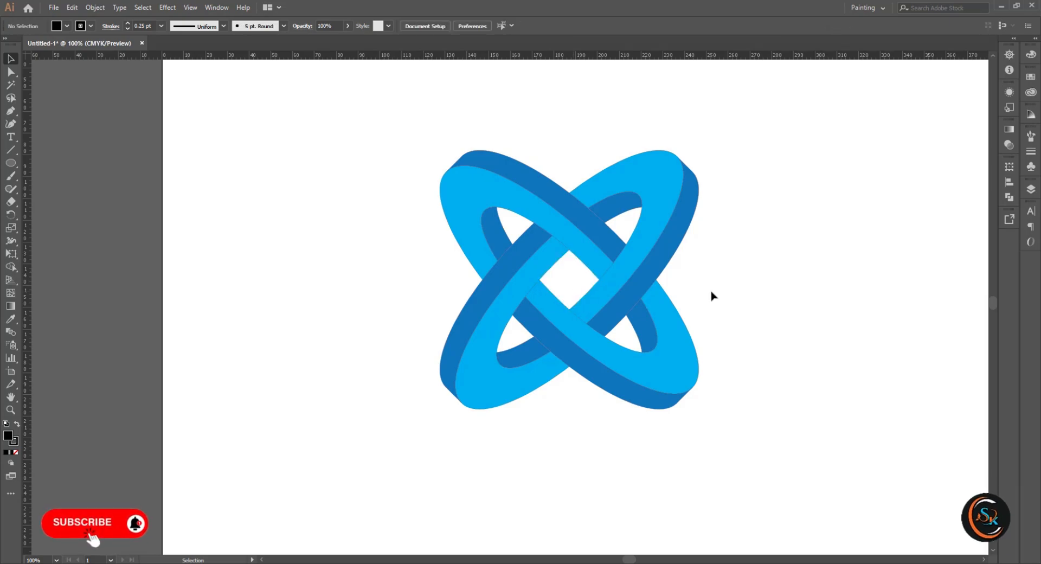
{"action": "scroll", "coordinate": [712, 295], "scroll_direction": "down", "scroll_amount": 1}
{"action": "scroll", "coordinate": [707, 290], "scroll_direction": "up", "scroll_amount": 1}
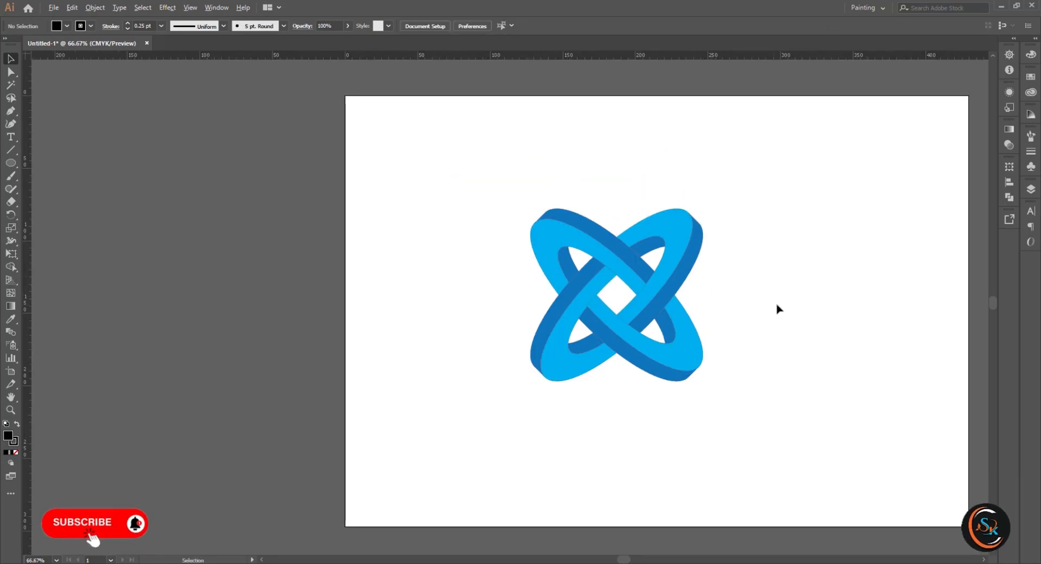
{"action": "left_click_drag", "start_coordinate": [775, 308], "coordinate": [625, 280]}
{"action": "scroll", "coordinate": [600, 325], "scroll_direction": "up", "scroll_amount": 1}
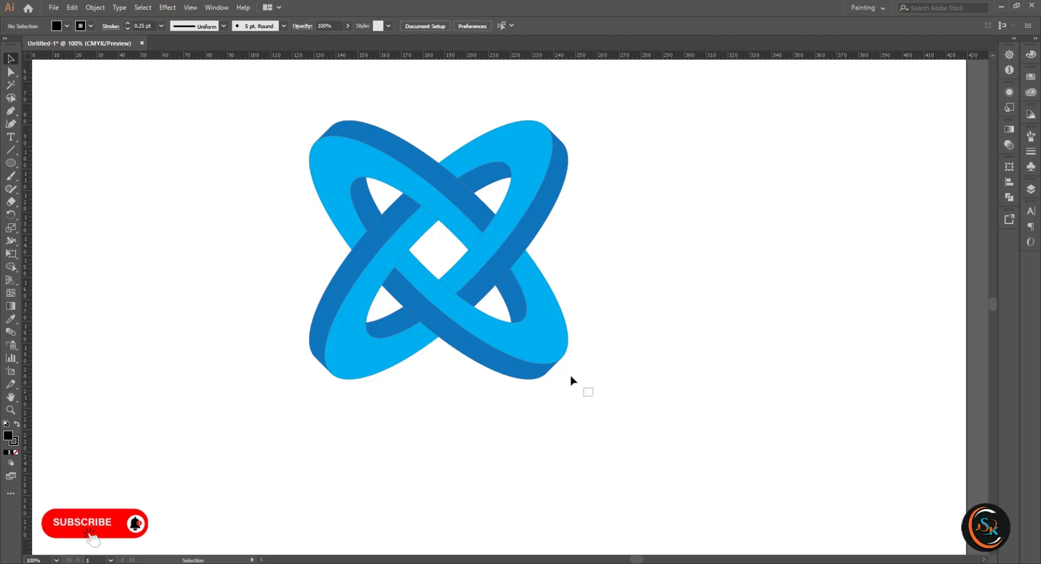
{"action": "left_click_drag", "start_coordinate": [321, 138], "coordinate": [298, 126]}
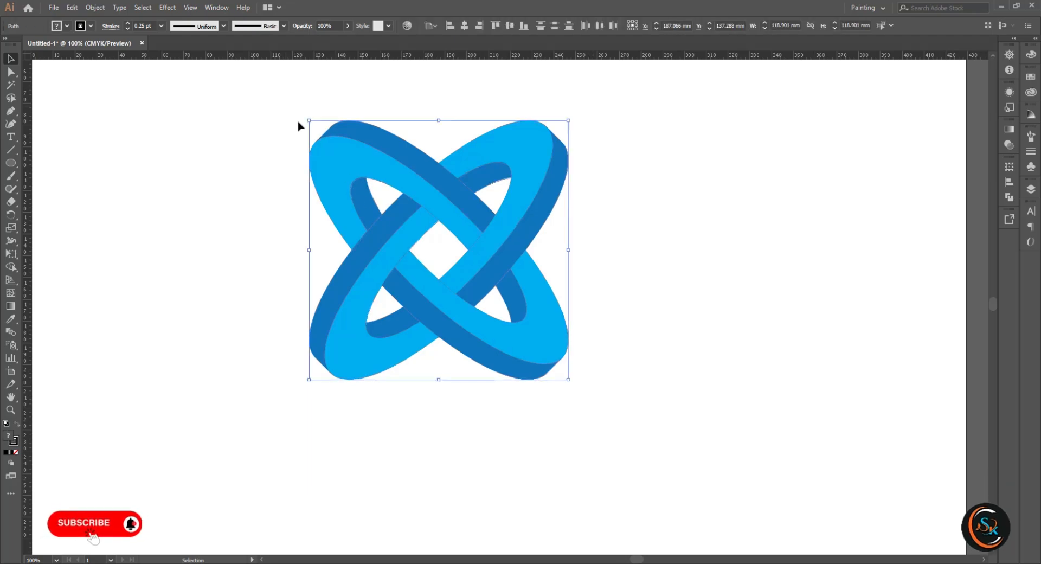
{"action": "left_click", "coordinate": [613, 293]}
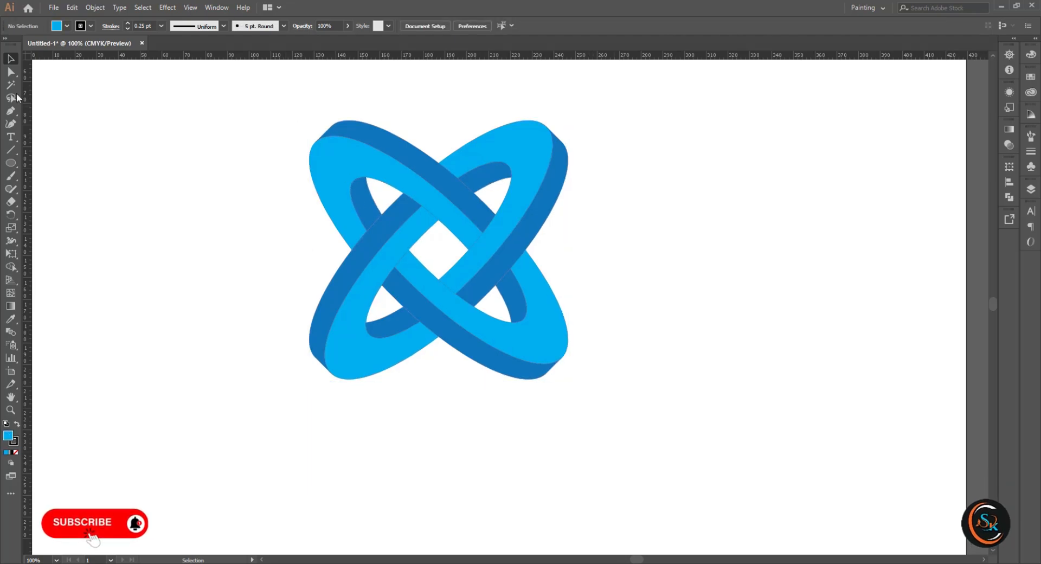
{"action": "left_click", "coordinate": [56, 26]}
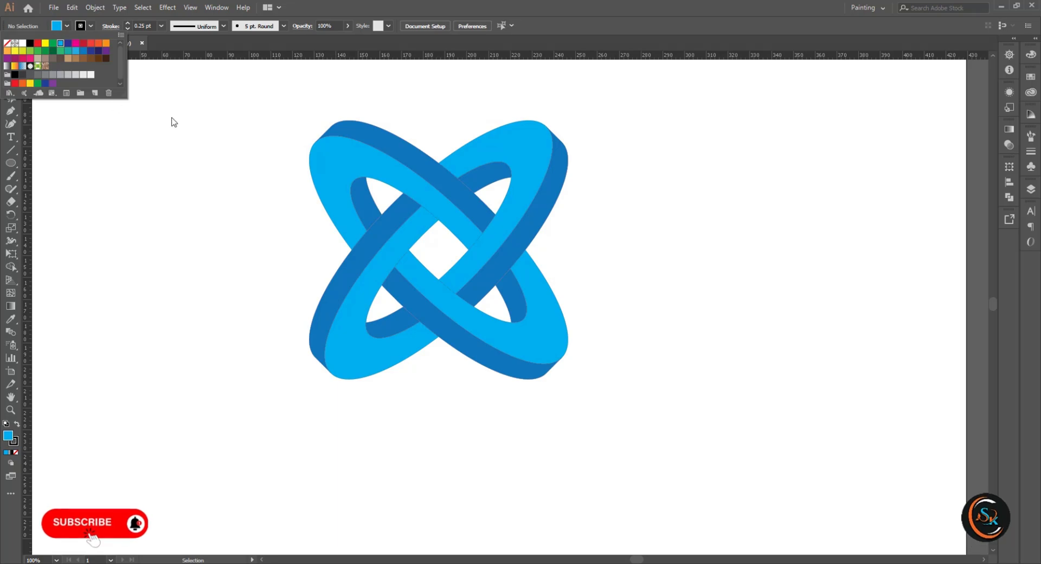
{"action": "left_click", "coordinate": [418, 233]}
Fill the lower-left segment's light-blue face and the upper-right segment's inner and outer dark-blue sides with dark grey
{"action": "left_click", "coordinate": [389, 231]}
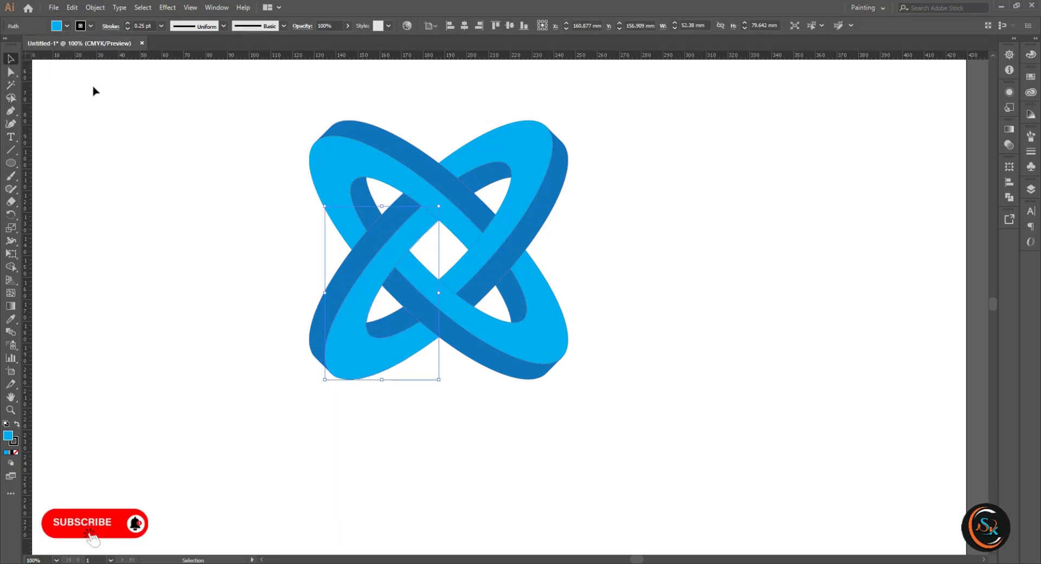
{"action": "left_click", "coordinate": [510, 182], "text": "shift"}
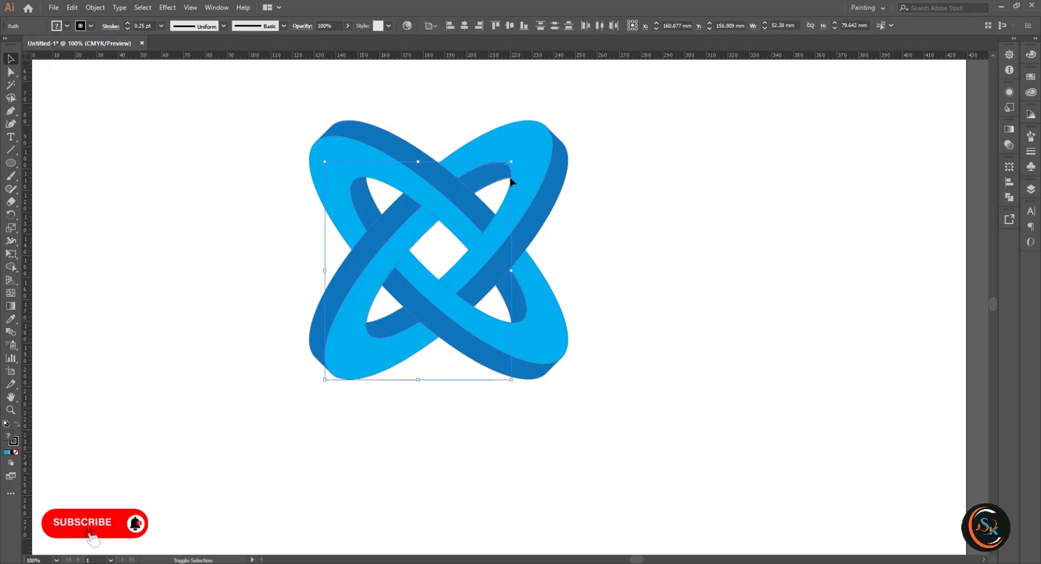
{"action": "left_click", "coordinate": [57, 26]}
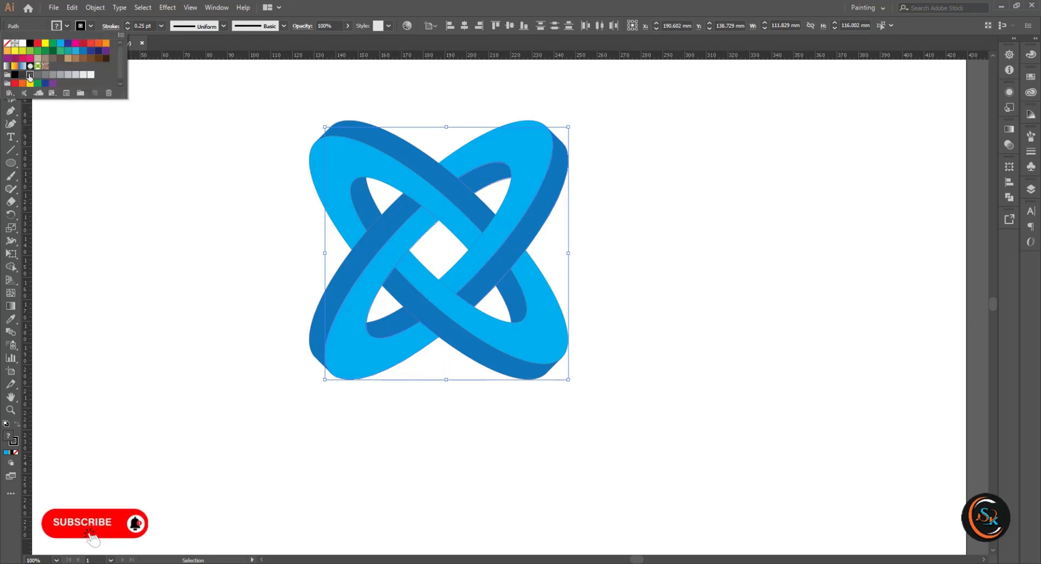
{"action": "left_click", "coordinate": [30, 74]}
{"action": "left_click", "coordinate": [131, 164]}
{"action": "left_click", "coordinate": [132, 163]}
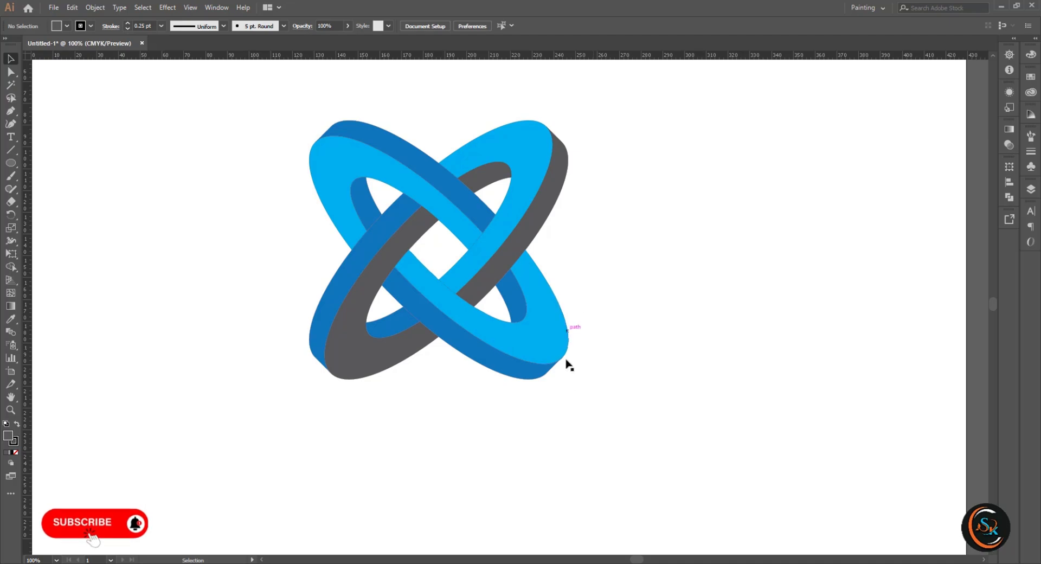
Select all the pieces of the interlocking-rings logo and group them
{"action": "left_click_drag", "start_coordinate": [609, 391], "coordinate": [272, 117]}
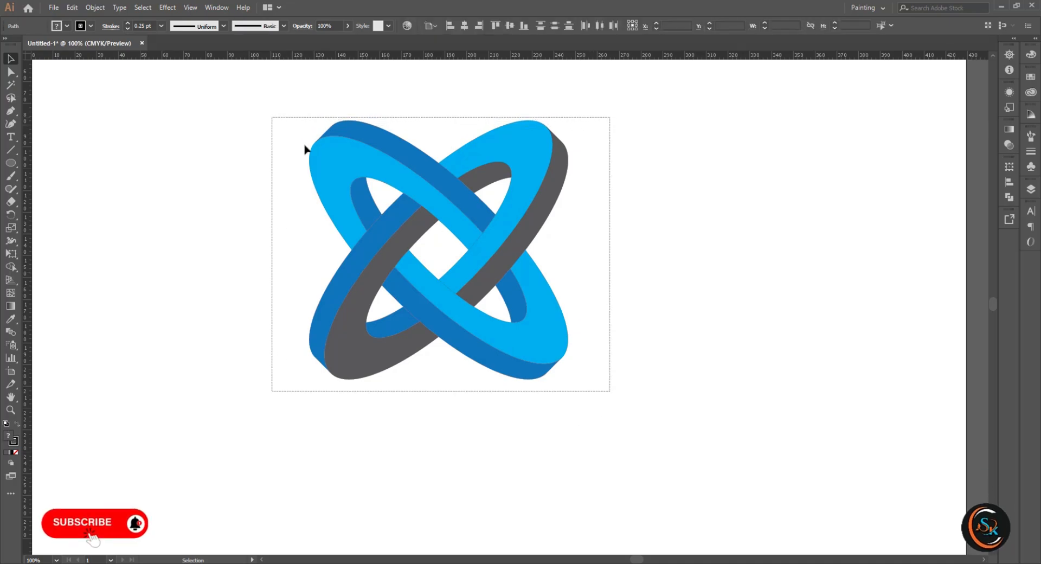
{"action": "right_click", "coordinate": [458, 206]}
{"action": "left_click", "coordinate": [503, 278]}
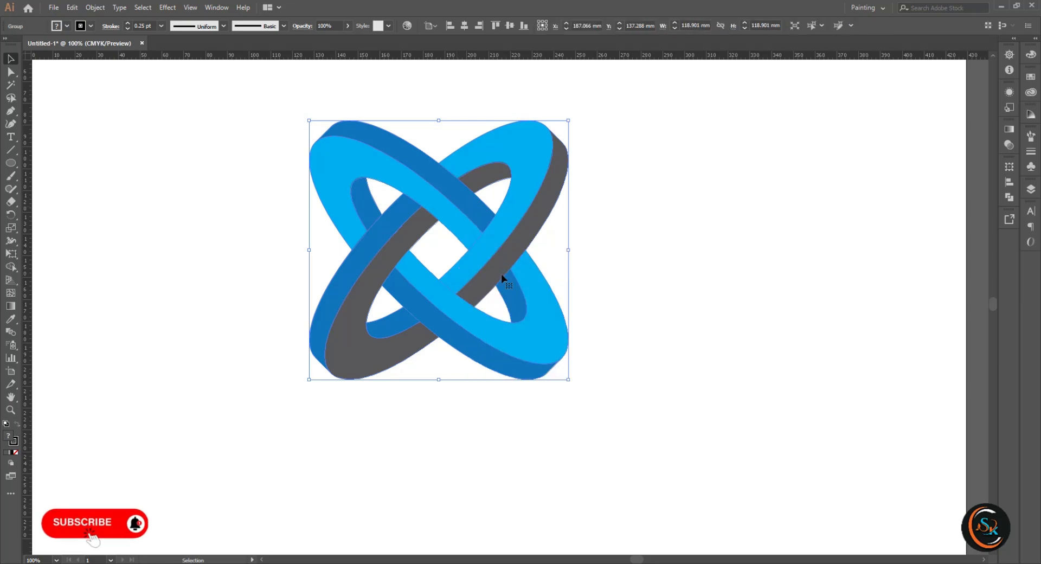
Duplicate the grouped logo straight down so the copy touches the original's lower edge
{"action": "left_click_drag", "start_coordinate": [427, 169], "coordinate": [428, 431]}
{"action": "scroll", "coordinate": [434, 423], "scroll_direction": "down", "scroll_amount": 3}
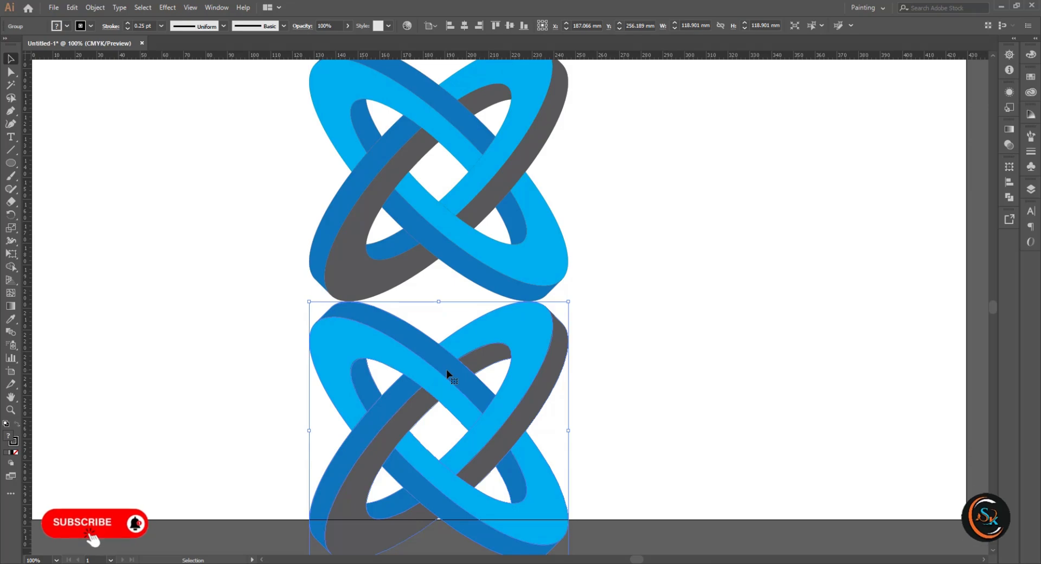
{"action": "key", "text": "a"}
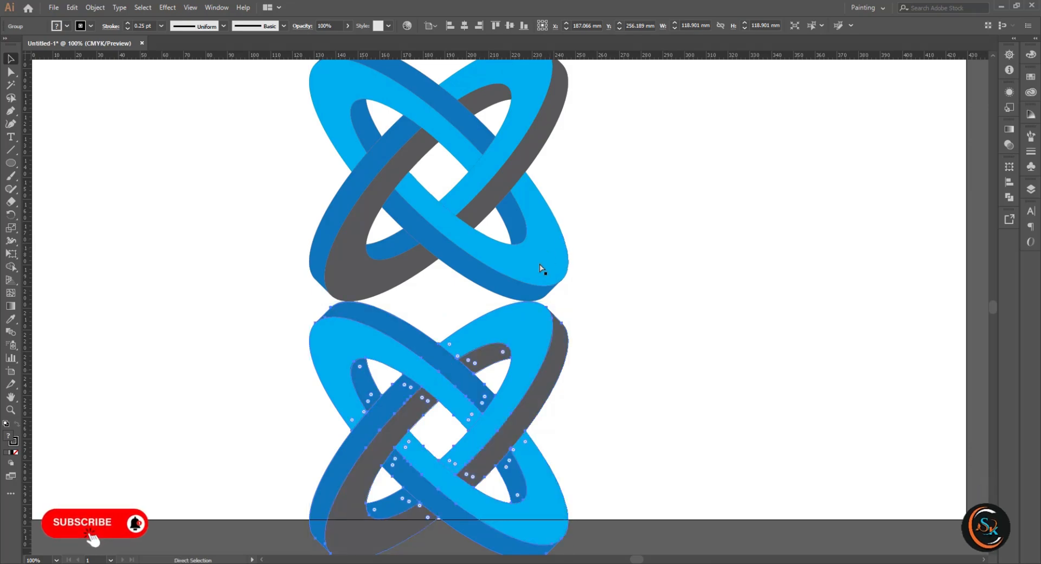
{"action": "key", "text": "v"}
Reflect the lower logo copy across the horizontal axis
{"action": "right_click", "coordinate": [441, 352]}
{"action": "mouse_move", "coordinate": [501, 460]}
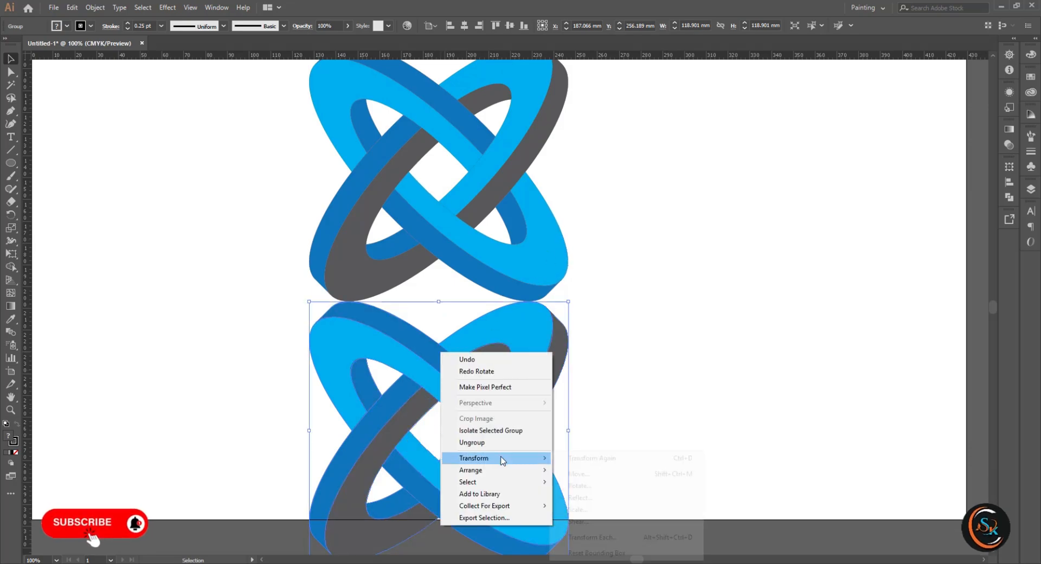
{"action": "left_click", "coordinate": [599, 496]}
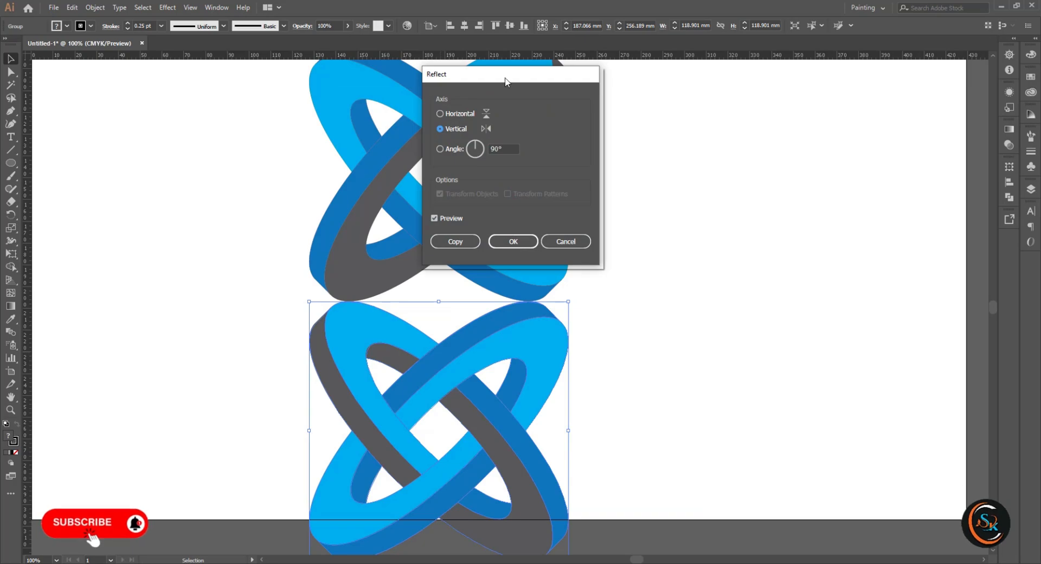
{"action": "left_click_drag", "start_coordinate": [505, 81], "coordinate": [682, 88]}
{"action": "left_click", "coordinate": [616, 120]}
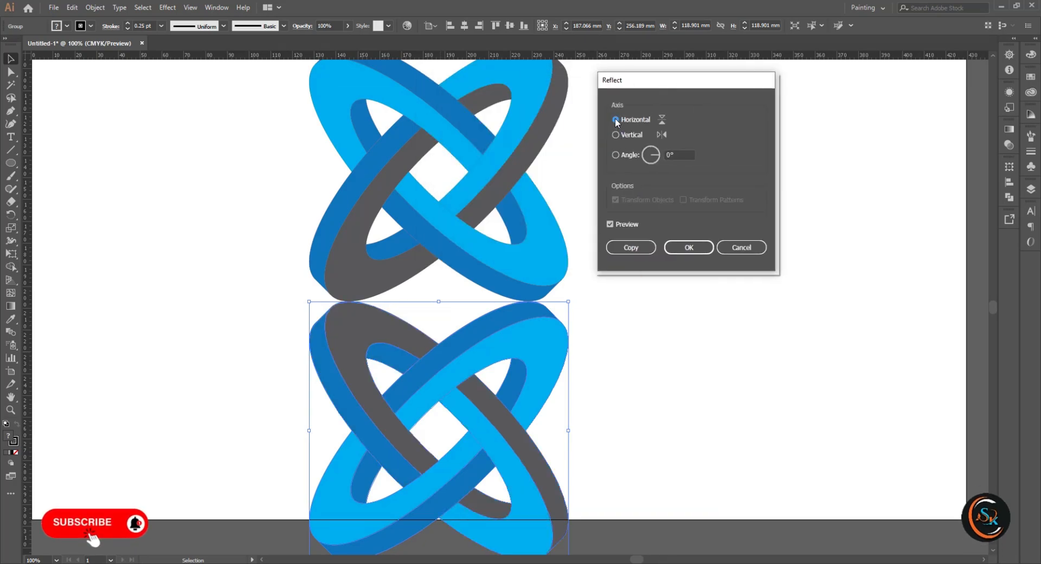
{"action": "left_click", "coordinate": [687, 248]}
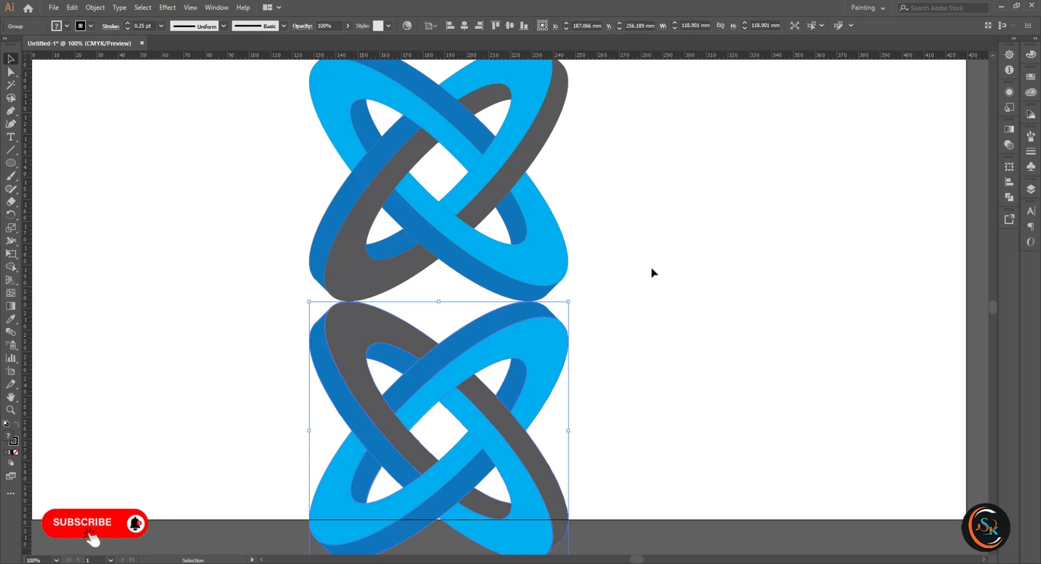
Draw a dark-grey rectangle over the mirrored copy and extend its lower edge to cover it fully, making a 118.893 mm square
{"action": "left_click", "coordinate": [10, 163]}
{"action": "left_click", "coordinate": [69, 165]}
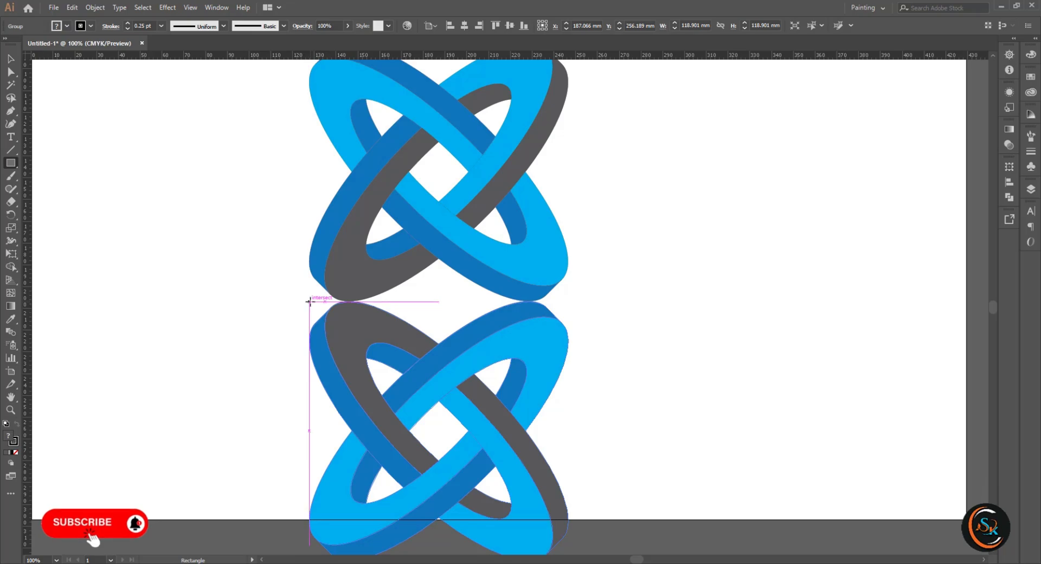
{"action": "left_click_drag", "start_coordinate": [309, 301], "coordinate": [568, 517]}
{"action": "scroll", "coordinate": [483, 499], "scroll_direction": "down", "scroll_amount": 1}
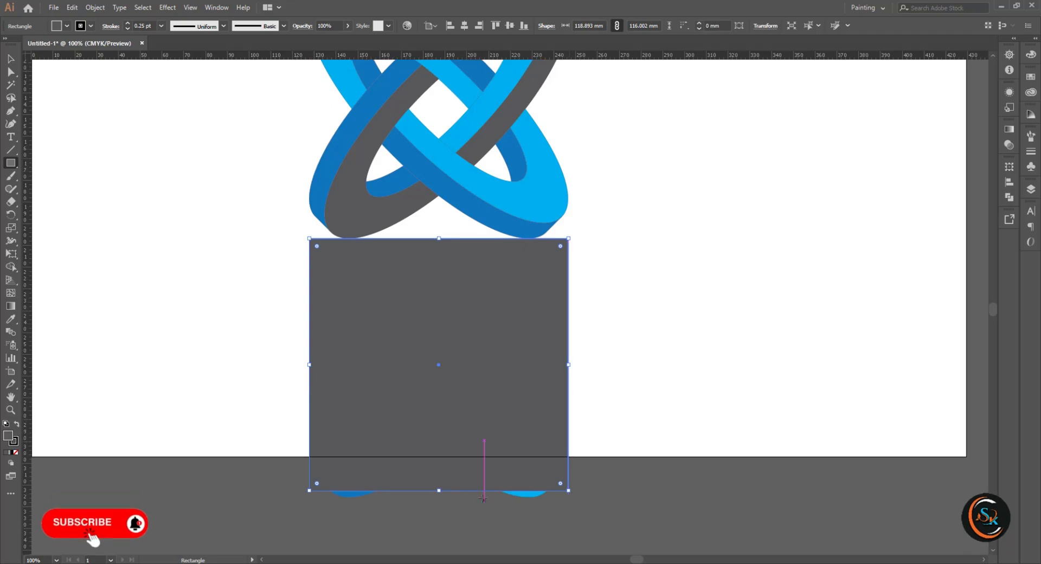
{"action": "left_click_drag", "start_coordinate": [439, 491], "coordinate": [439, 496]}
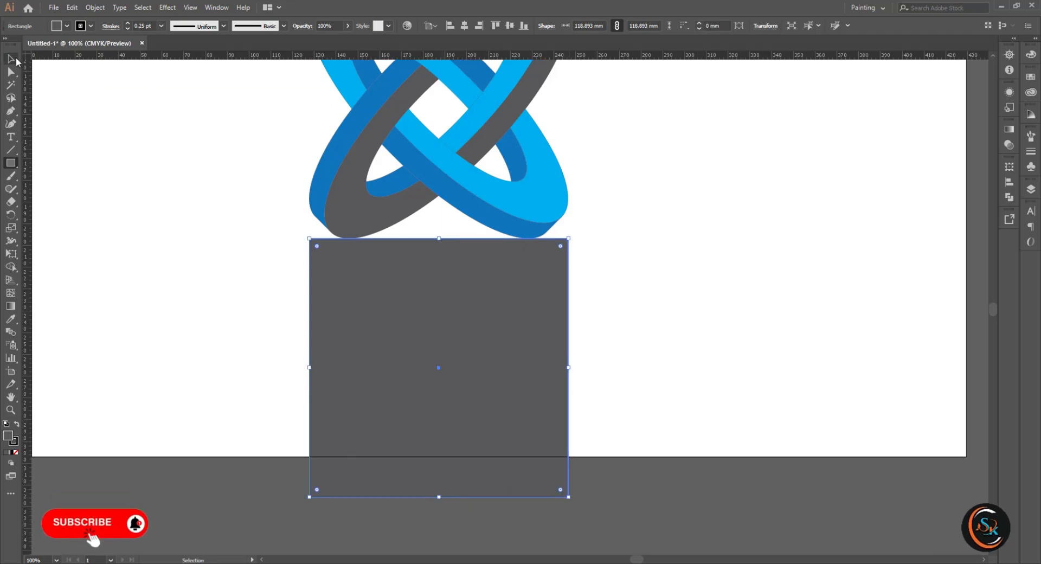
Select the grey square together with the mirrored logo and make an opacity mask from them
{"action": "key", "text": "v"}
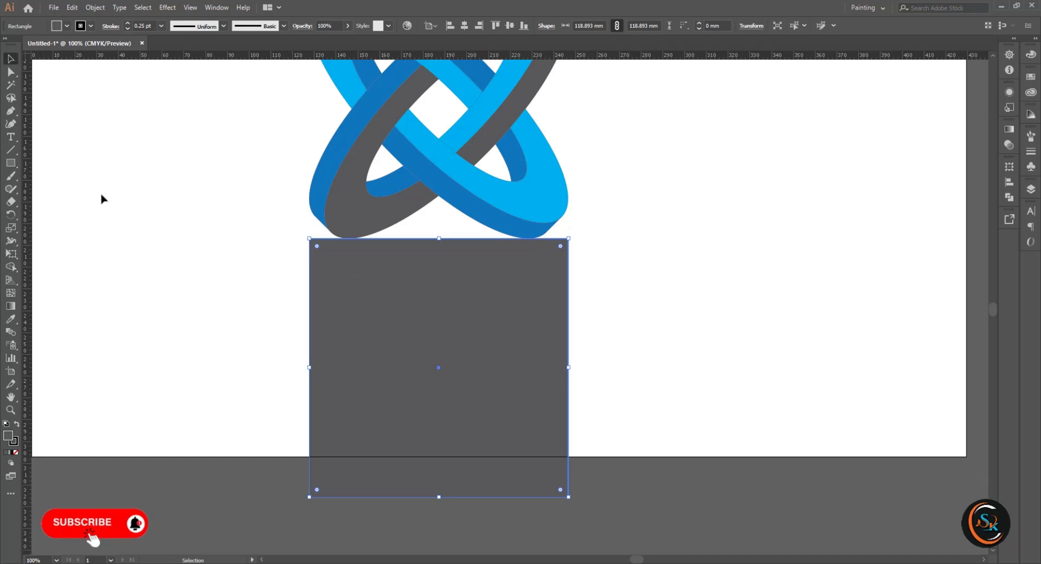
{"action": "left_click", "coordinate": [176, 268]}
{"action": "left_click_drag", "start_coordinate": [248, 309], "coordinate": [600, 510]}
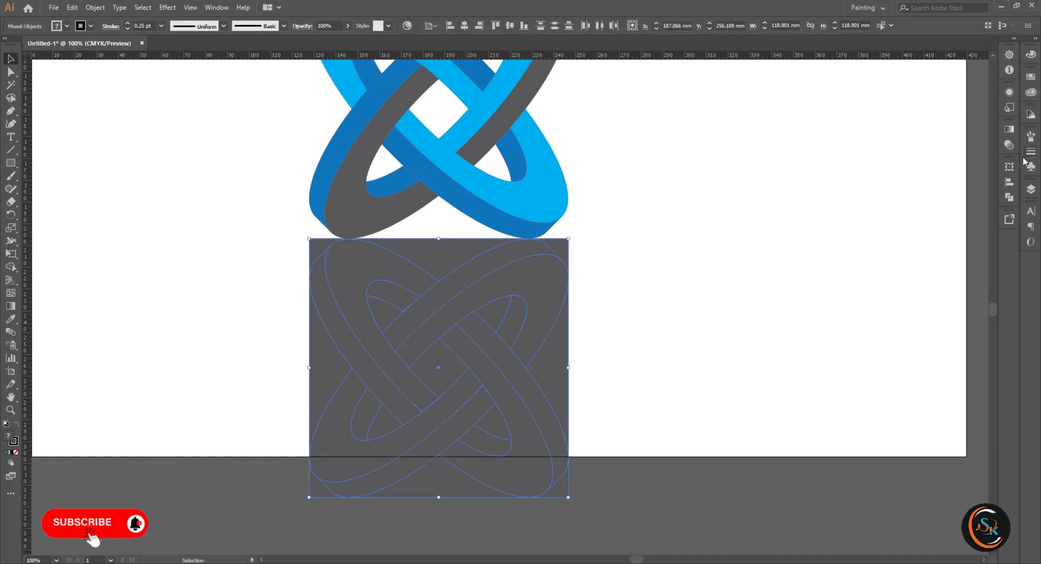
{"action": "left_click", "coordinate": [1009, 146]}
{"action": "left_click", "coordinate": [970, 161]}
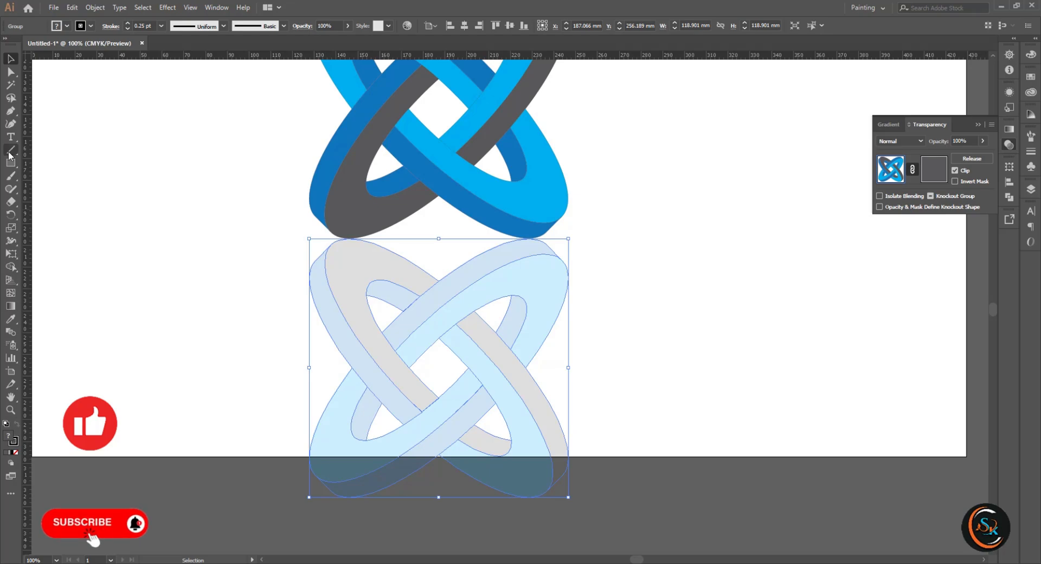
Switch to editing the opacity mask and fill its square with a linear white-to-black gradient
{"action": "left_click", "coordinate": [12, 307]}
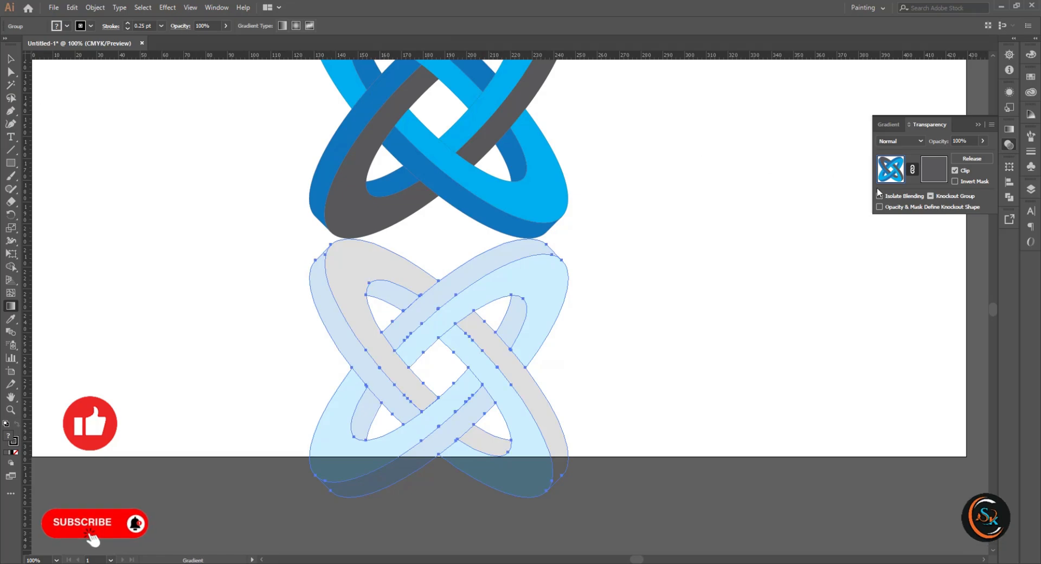
{"action": "left_click", "coordinate": [938, 172]}
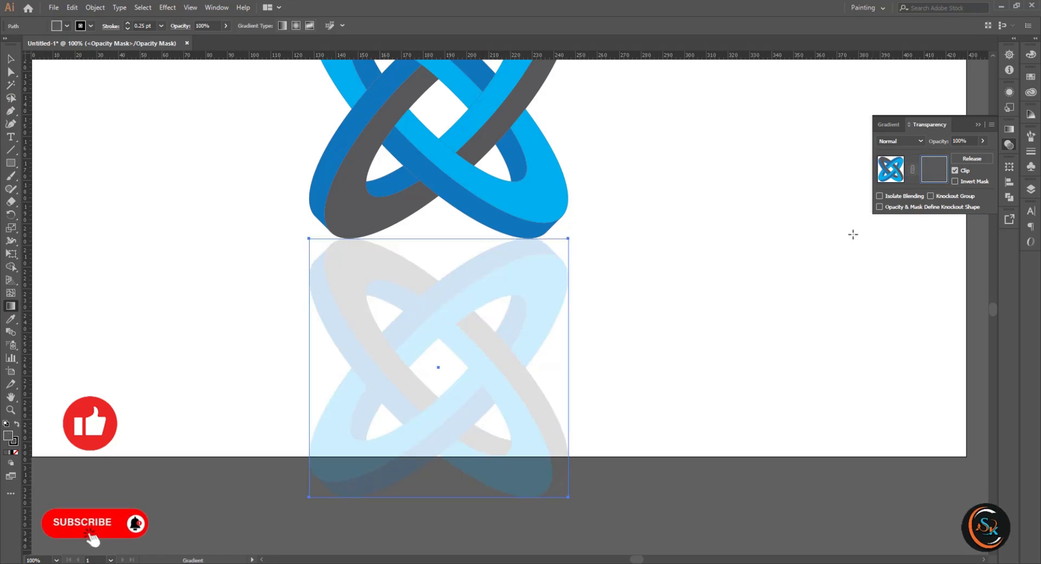
{"action": "left_click", "coordinate": [450, 402]}
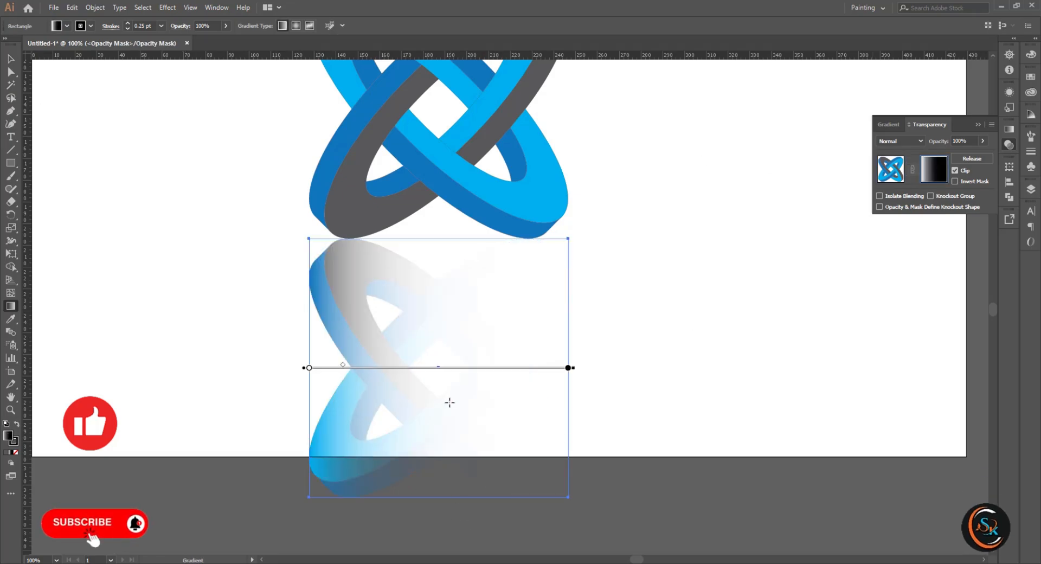
Redirect the mask gradient vertically, white above and black near the lower edge, so the reflection fades downward, and deselect it
{"action": "mouse_move", "coordinate": [443, 502]}
{"action": "left_mouse_down"}
{"action": "mouse_move", "coordinate": [454, 350]}
{"action": "mouse_move", "coordinate": [441, 239]}
{"action": "mouse_move", "coordinate": [444, 286]}
{"action": "left_mouse_up"}
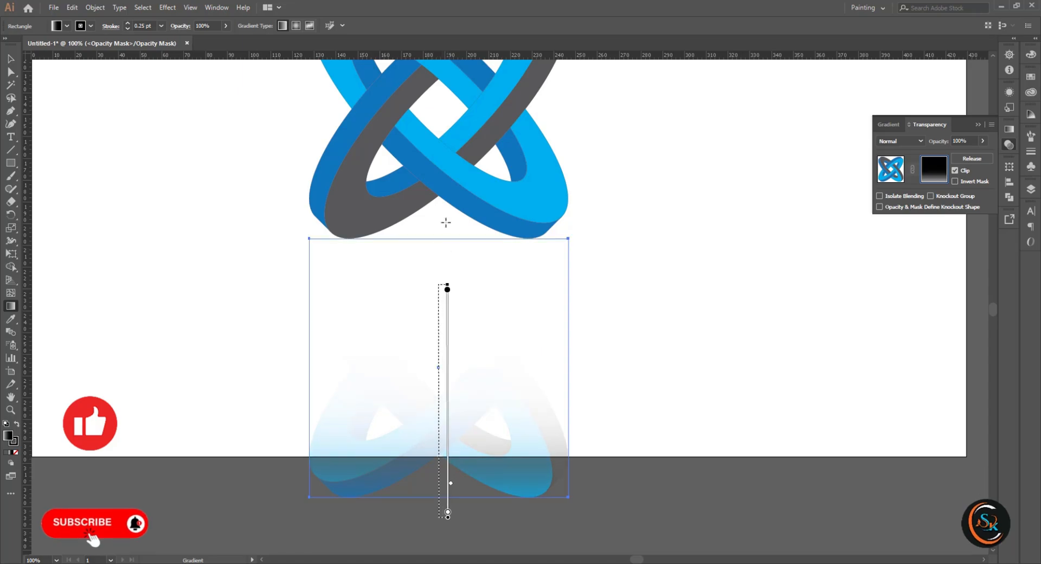
{"action": "left_click_drag", "start_coordinate": [435, 174], "coordinate": [441, 370]}
{"action": "mouse_move", "coordinate": [441, 417]}
{"action": "left_mouse_down"}
{"action": "mouse_move", "coordinate": [434, 499]}
{"action": "mouse_move", "coordinate": [436, 484]}
{"action": "left_mouse_up"}
{"action": "scroll", "coordinate": [457, 462], "scroll_direction": "down", "scroll_amount": 1, "text": "alt"}
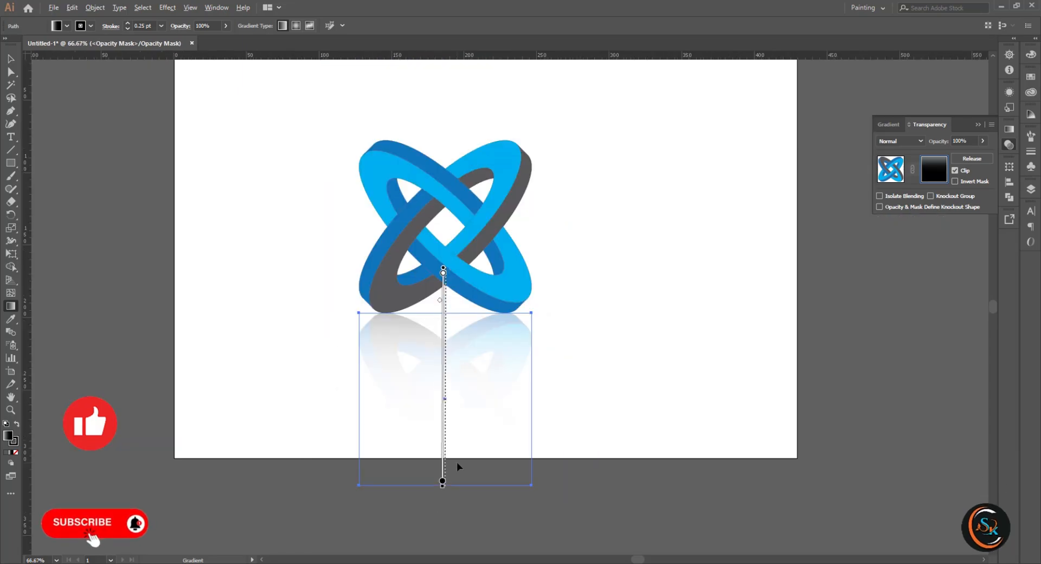
{"action": "scroll", "coordinate": [449, 367], "scroll_direction": "up", "scroll_amount": 1, "text": "alt"}
{"action": "key", "text": "v"}
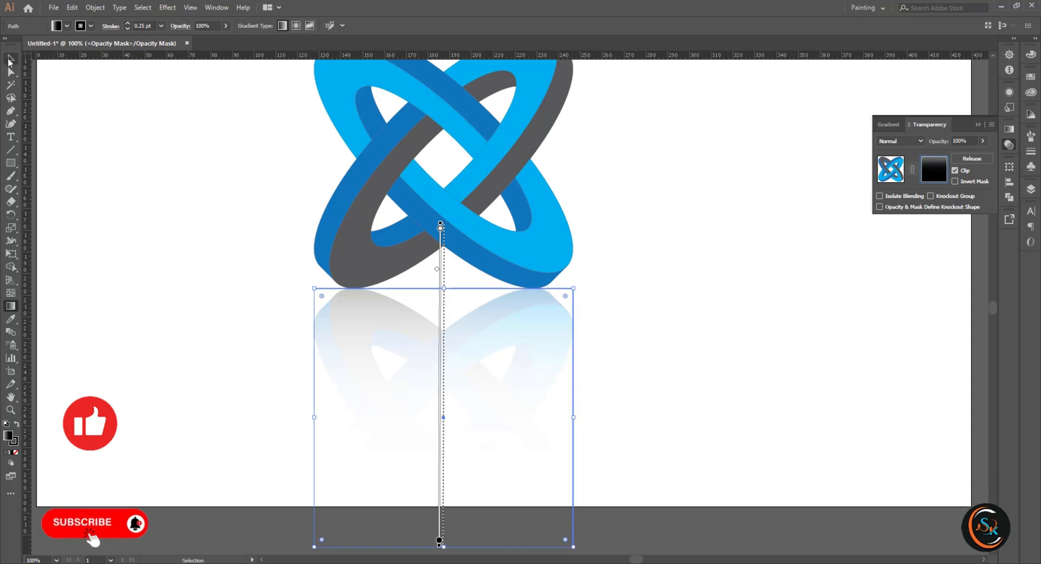
{"action": "left_click", "coordinate": [208, 294]}
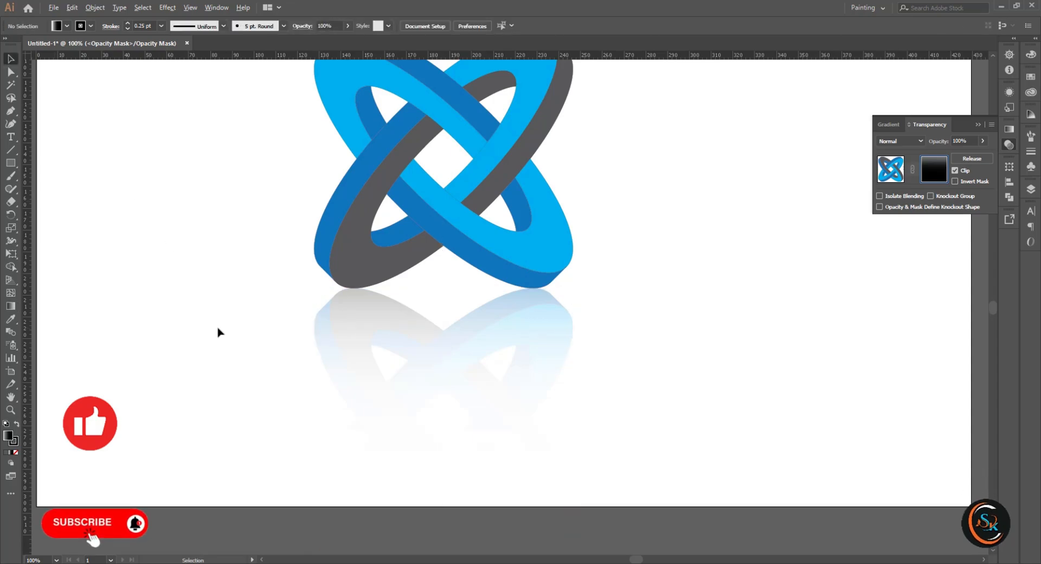
{"action": "scroll", "coordinate": [218, 333], "scroll_direction": "down", "scroll_amount": 1, "text": "alt"}
{"action": "left_click_drag", "start_coordinate": [255, 219], "coordinate": [348, 312]}
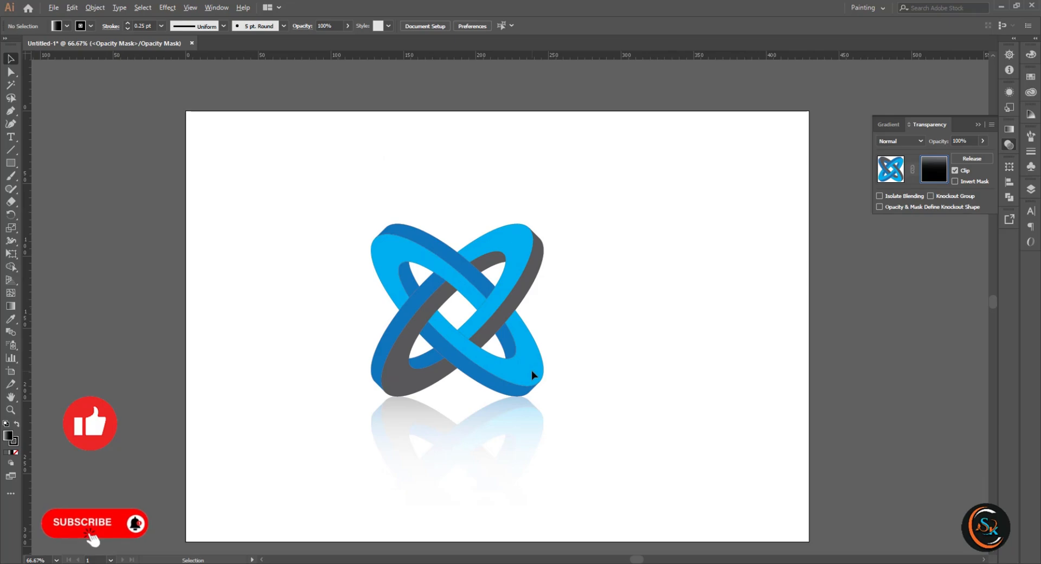
{"action": "scroll", "coordinate": [535, 371], "scroll_direction": "up", "scroll_amount": 1}
{"action": "left_click_drag", "start_coordinate": [551, 371], "coordinate": [587, 304]}
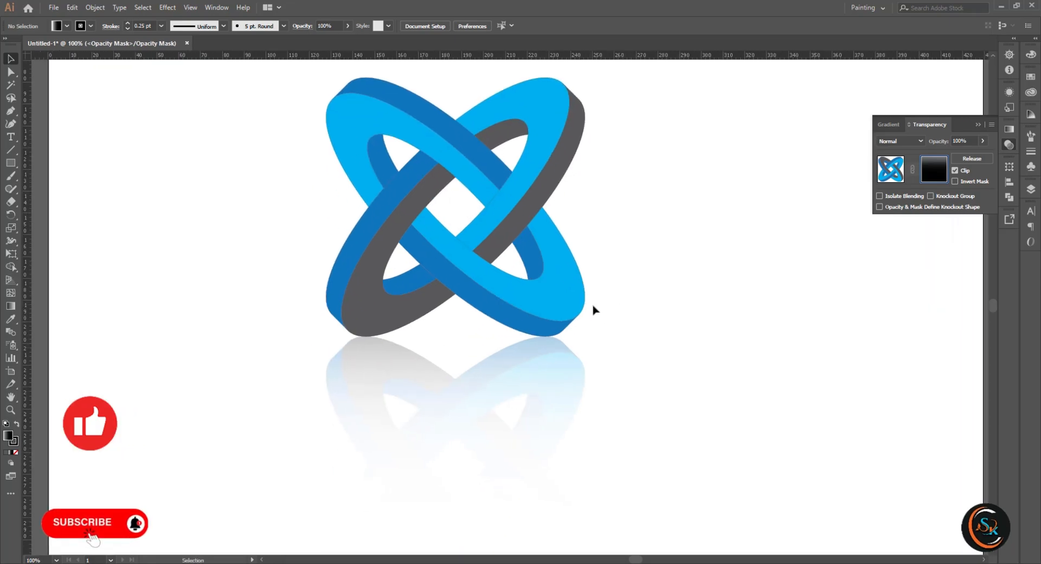